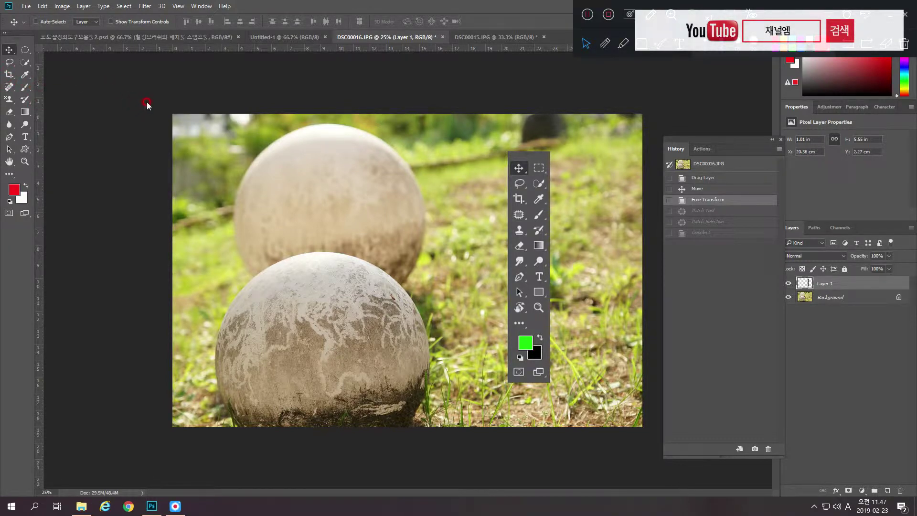
Switch to the Rectangular Marquee tool from the marquee flyout.
left_click(30, 52)
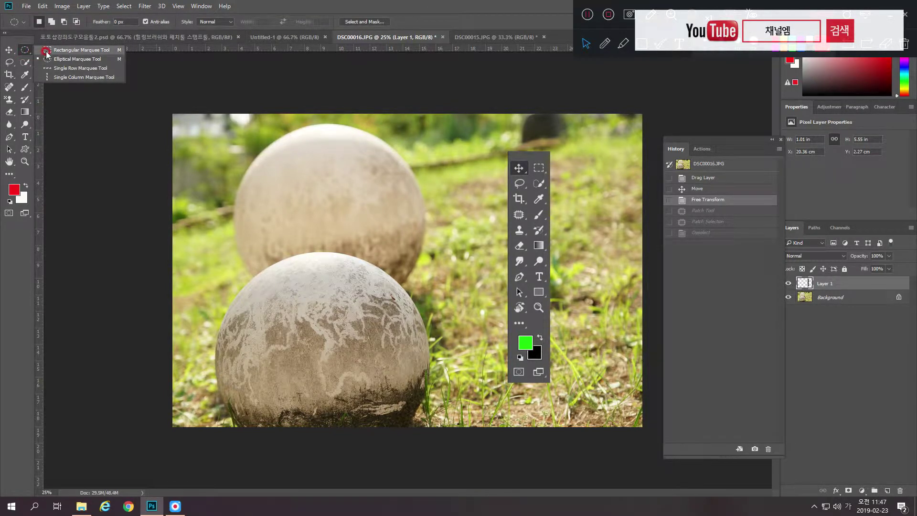
left_click(46, 51)
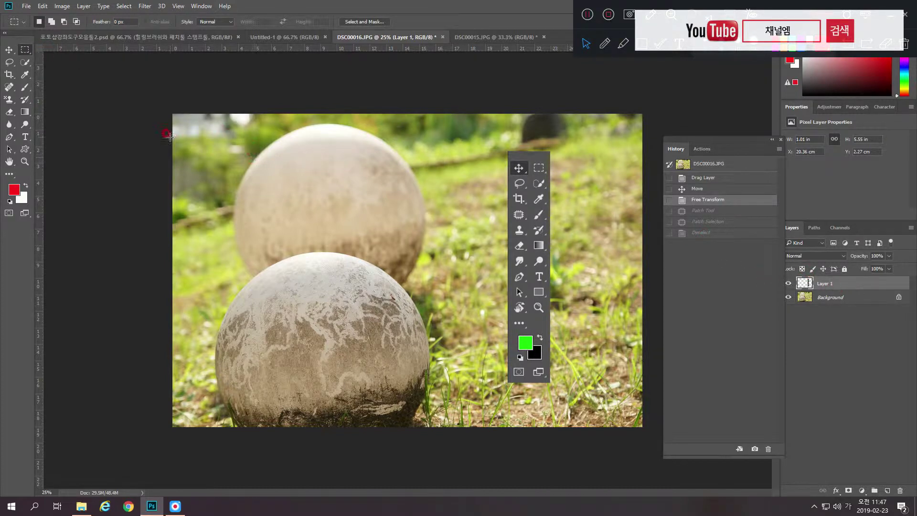
left_click_drag(208, 146, 320, 221)
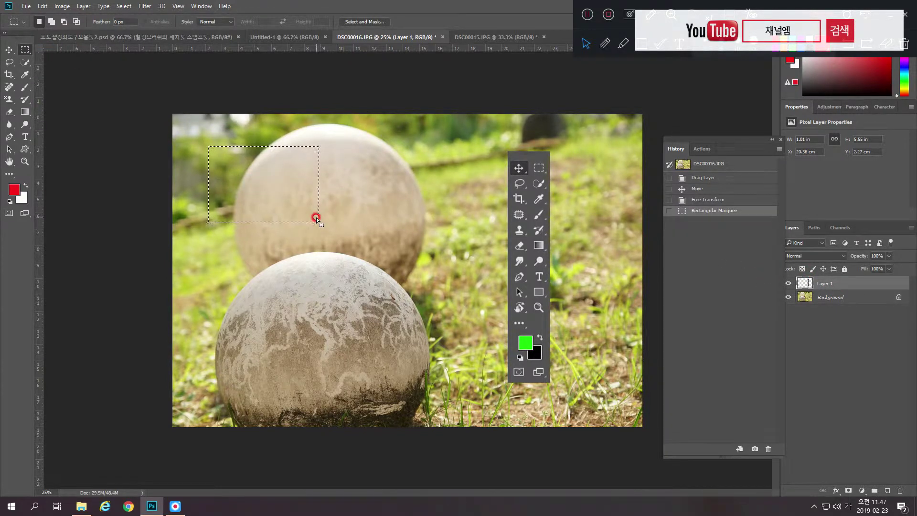
key("alt+Delete")
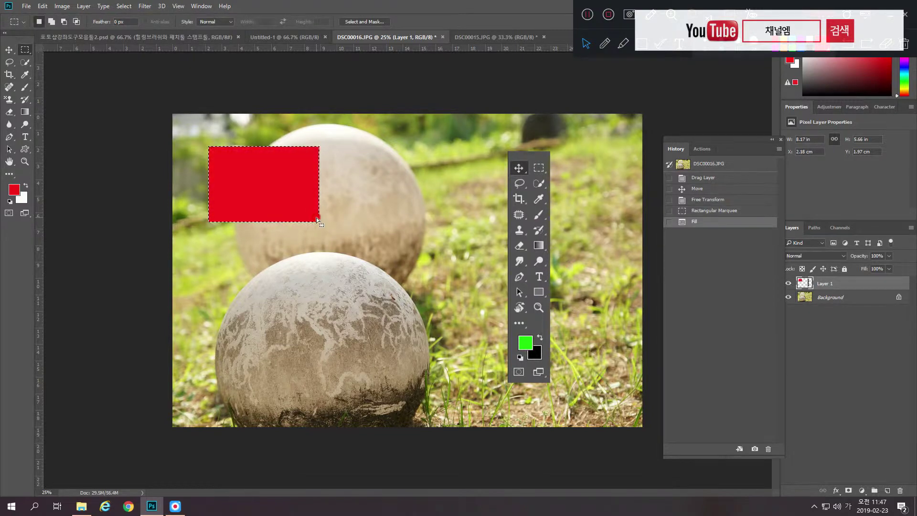
key("ctrl+d")
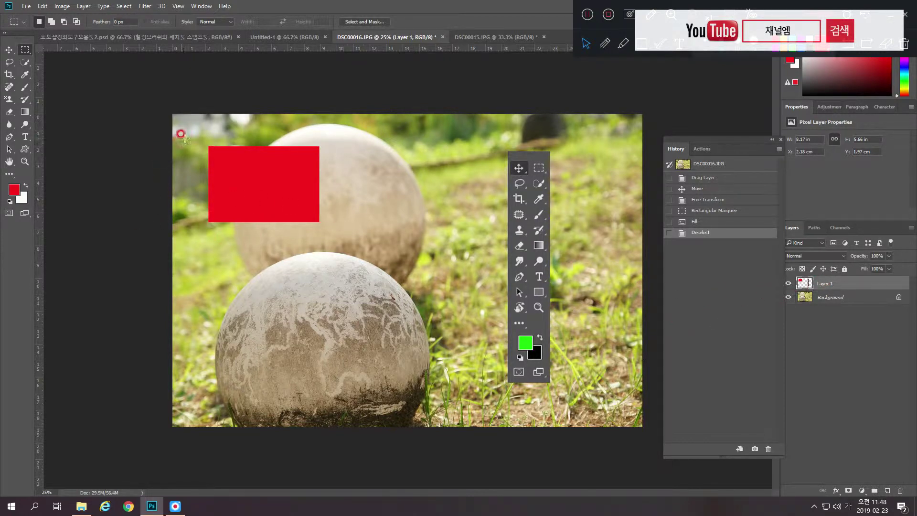
left_click_drag(188, 131, 343, 246)
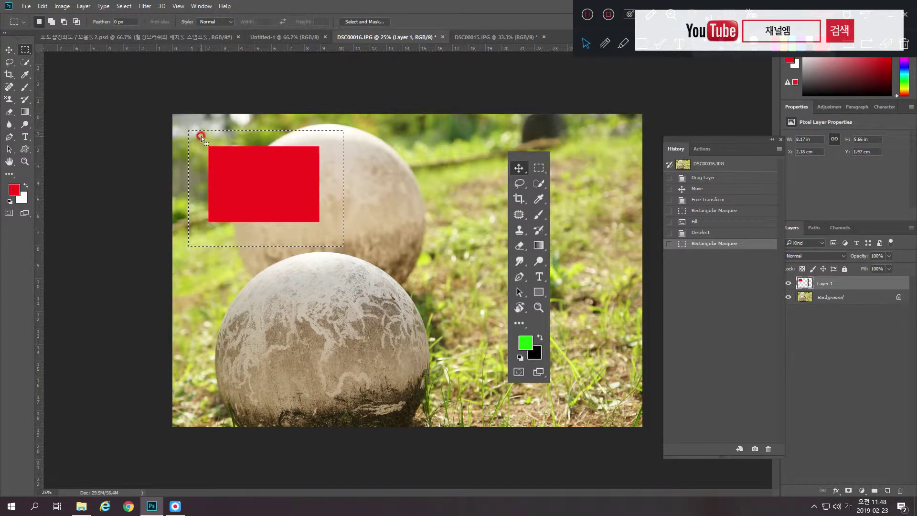
key("Delete")
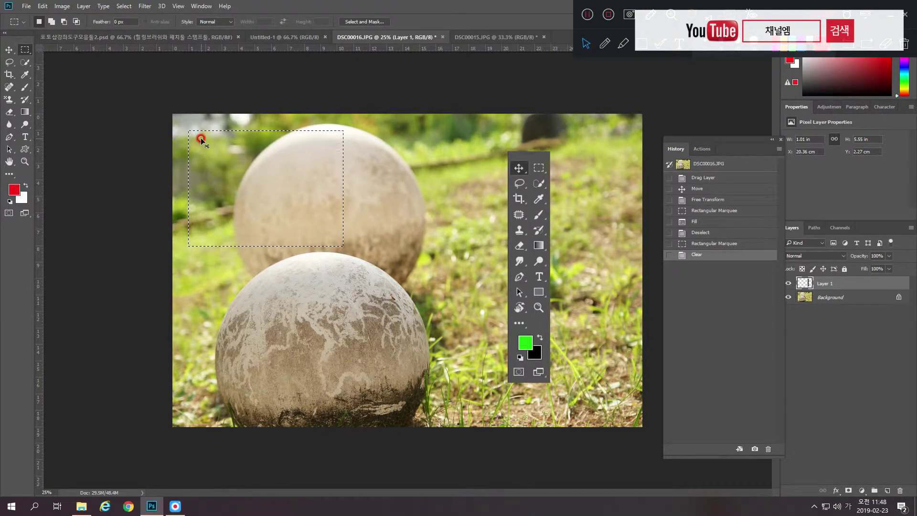
key("ctrl+d")
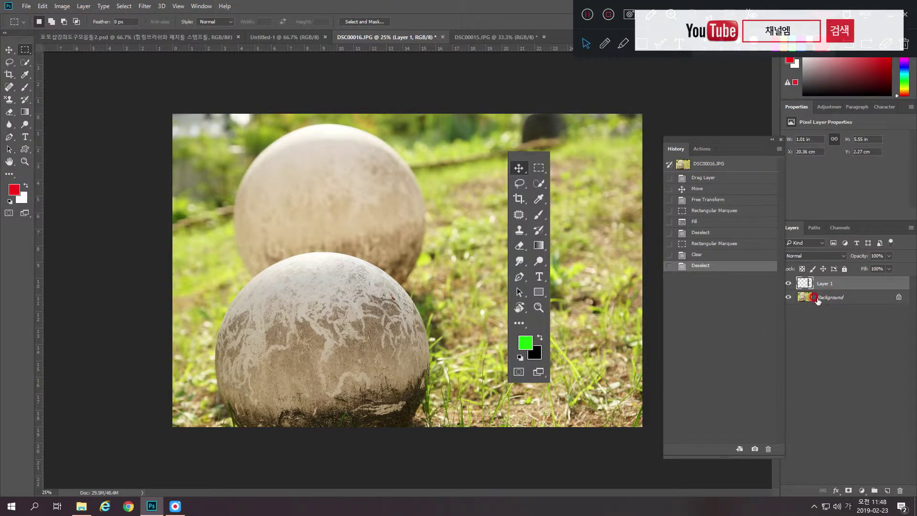
Convert the Background into Layer 0 and erase a rectangle at the top-left corner.
left_click(804, 299)
double_click(805, 298)
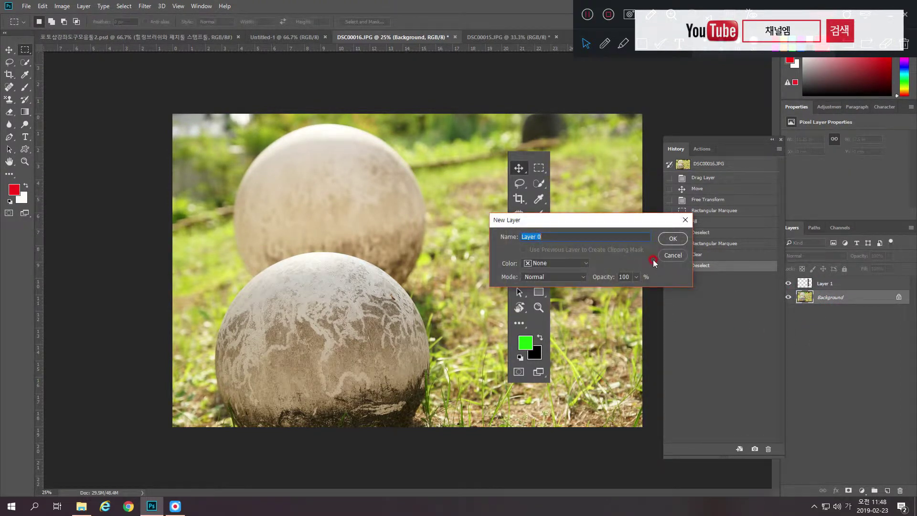
left_click(667, 240)
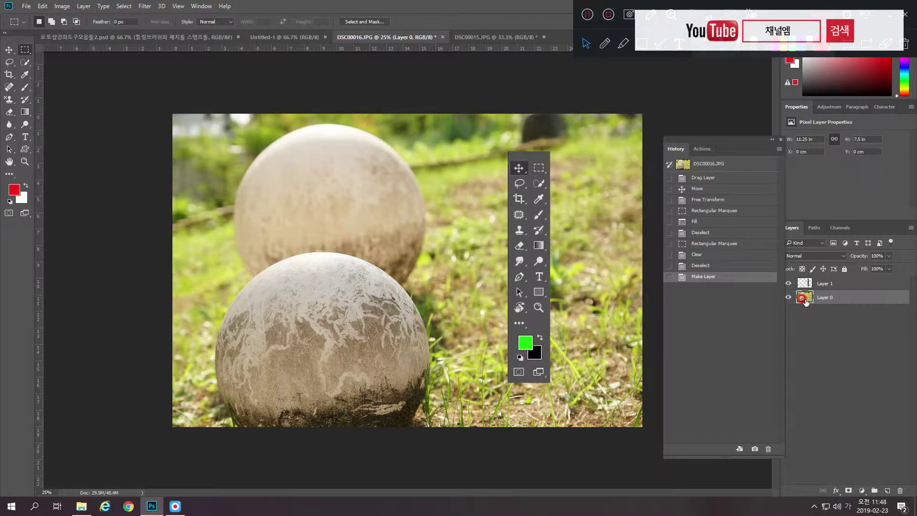
left_click_drag(172, 113, 247, 167)
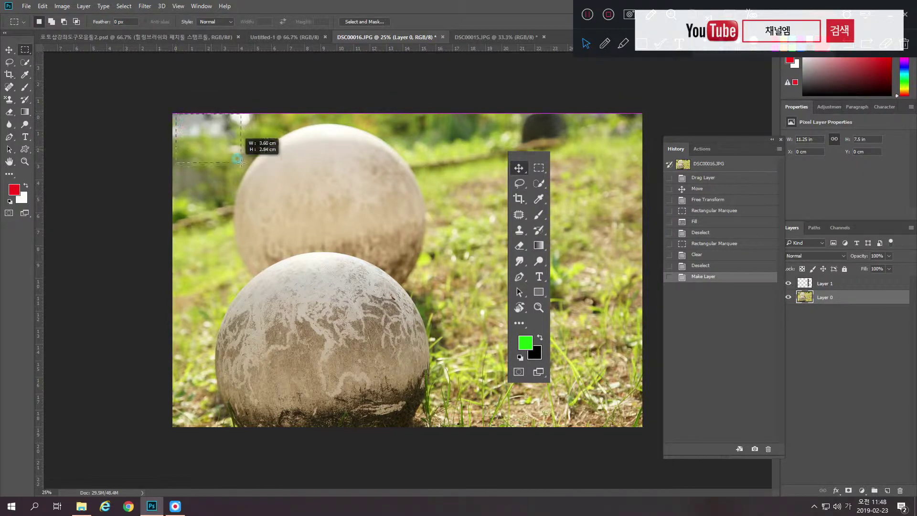
key("Delete")
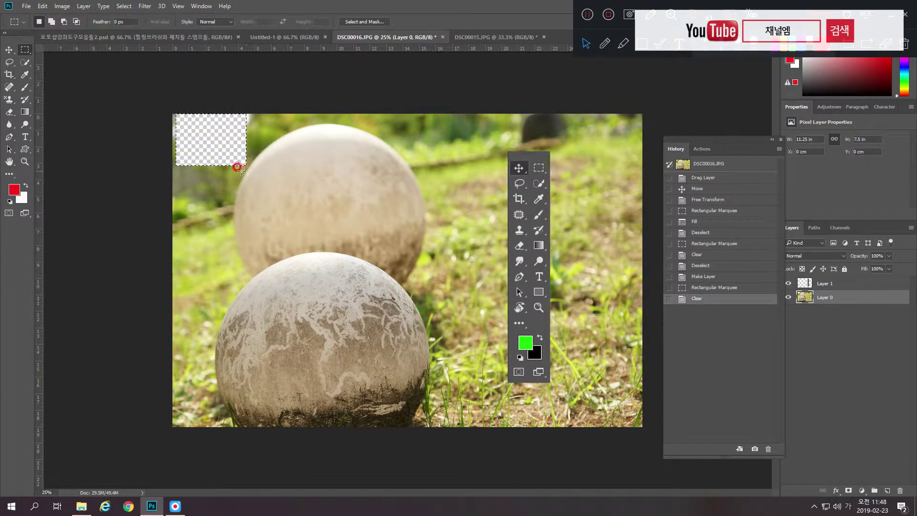
Erase a circle on the upper stone sphere with the Elliptical Marquee, then deselect.
right_click(28, 55)
left_click(71, 60)
left_click_drag(296, 144, 368, 216)
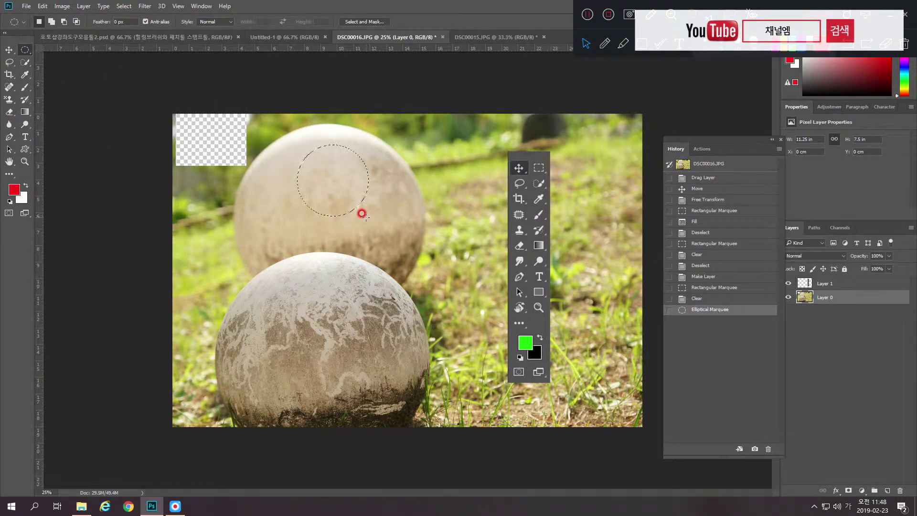
key("Delete")
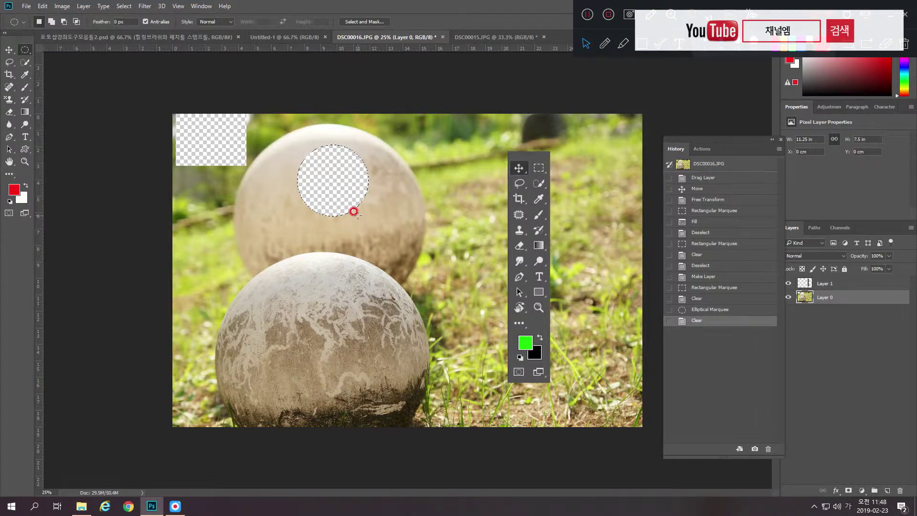
left_click(359, 212)
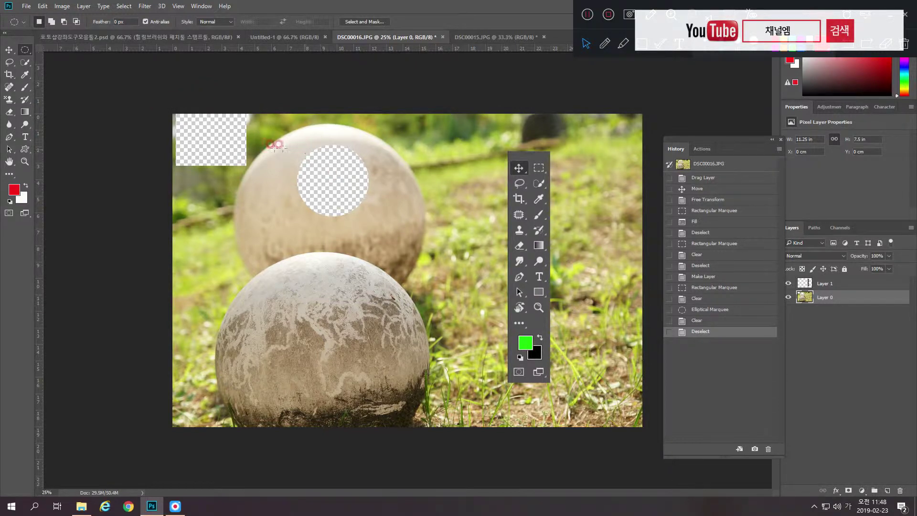
Outline a four-corner polygon beside the circular hole with Polygonal Lasso and erase it.
left_click_drag(7, 65, 48, 73)
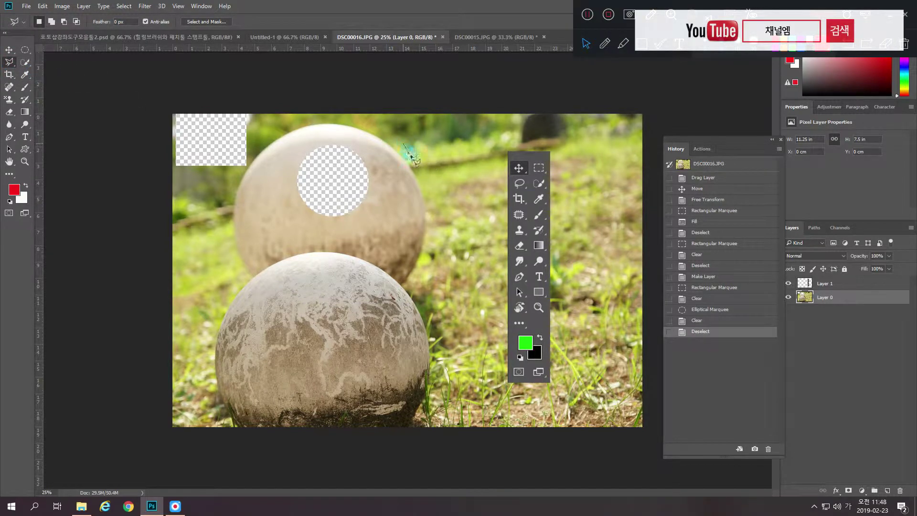
left_click(430, 221)
left_click(384, 220)
left_click(372, 151)
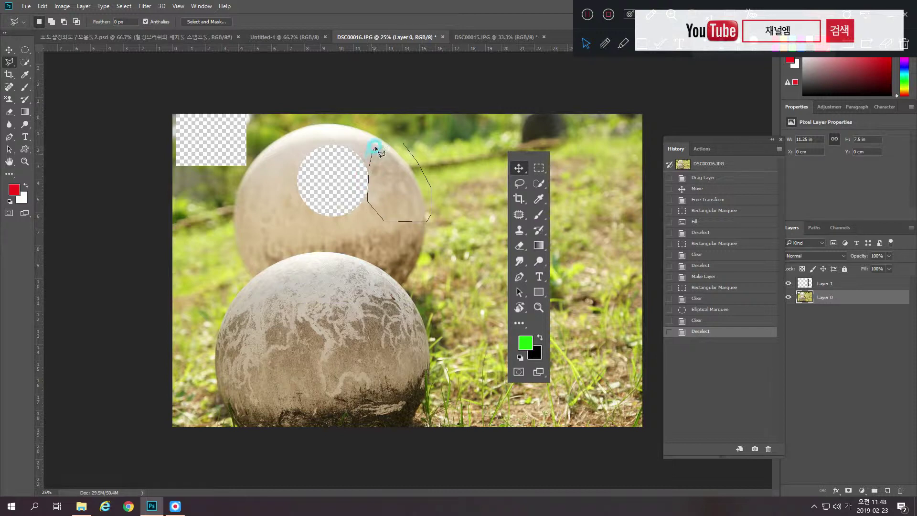
left_click(405, 145)
key("Delete")
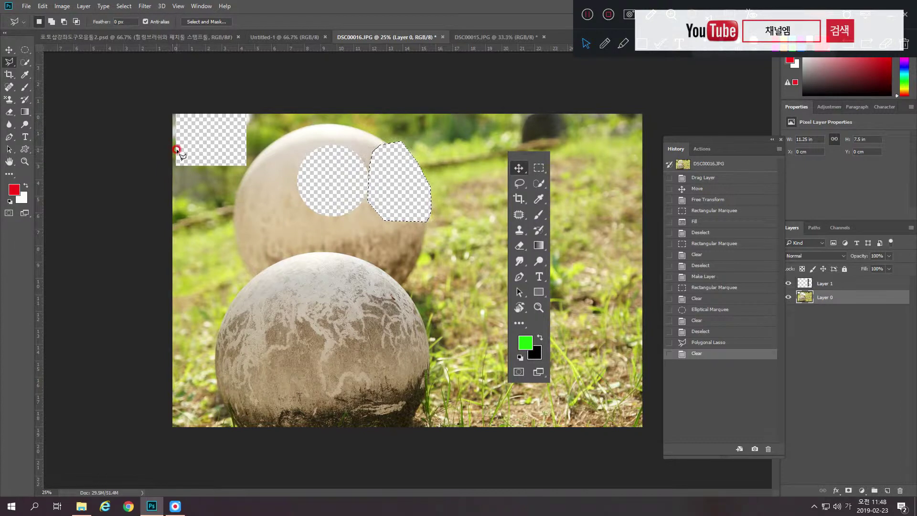
Fill the polygon area with solid red, deselect, and pick the Crop tool.
key("alt")
key("alt+BackSpace")
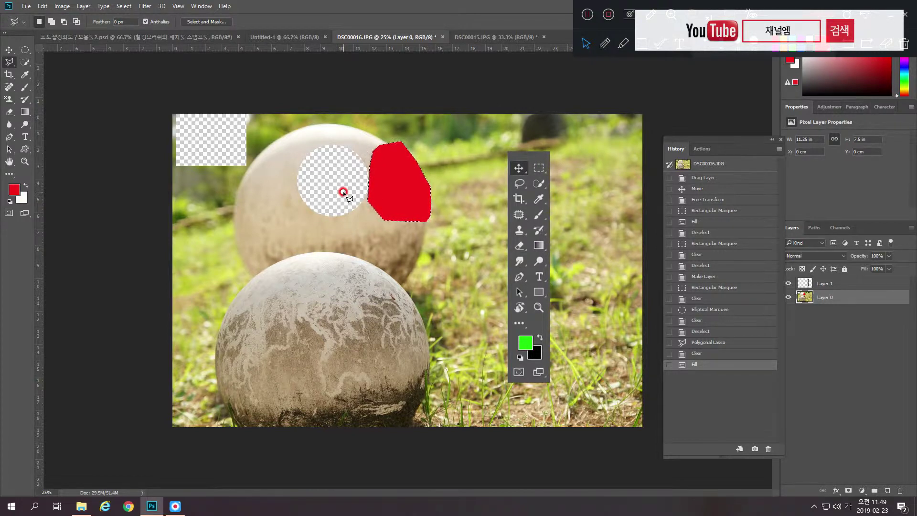
key("ctrl+d")
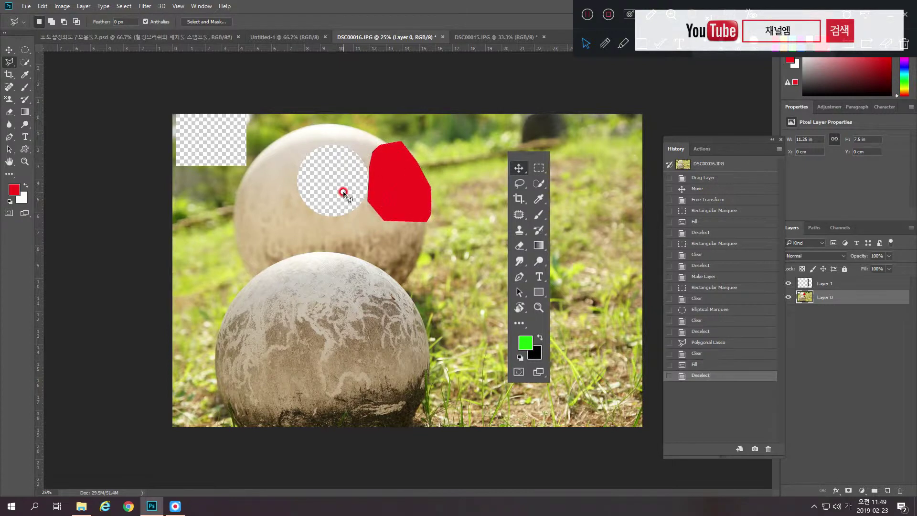
left_click(9, 75)
right_click(13, 80)
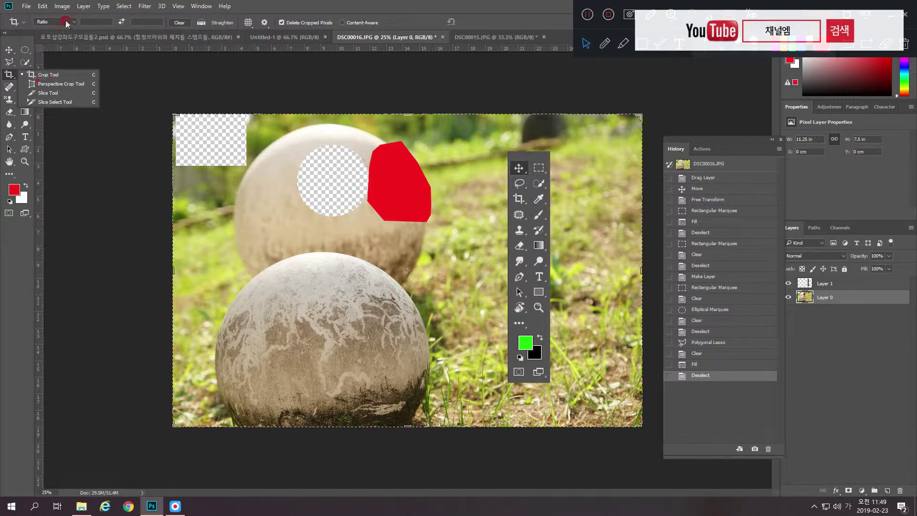
Try a standard crop box, adjust its left edge, then discard the pending crop.
left_click(364, 252)
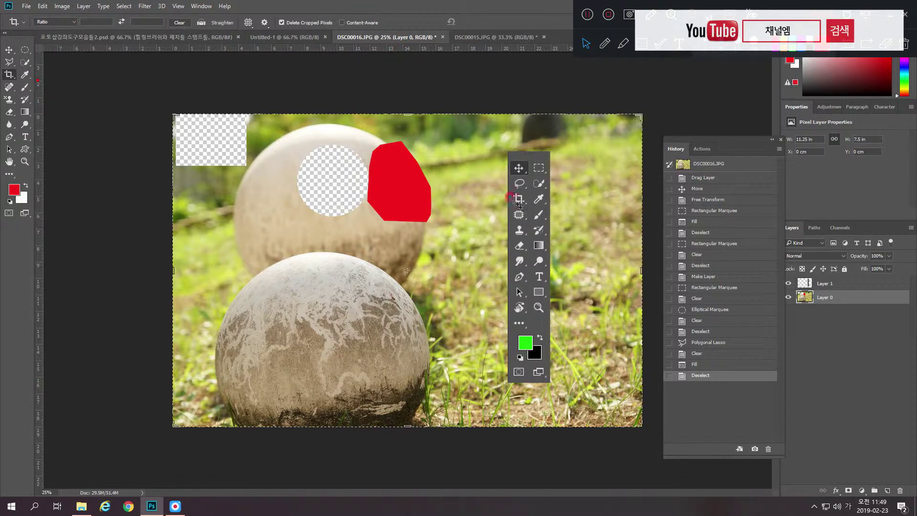
right_click(549, 249)
left_click_drag(172, 271, 303, 271)
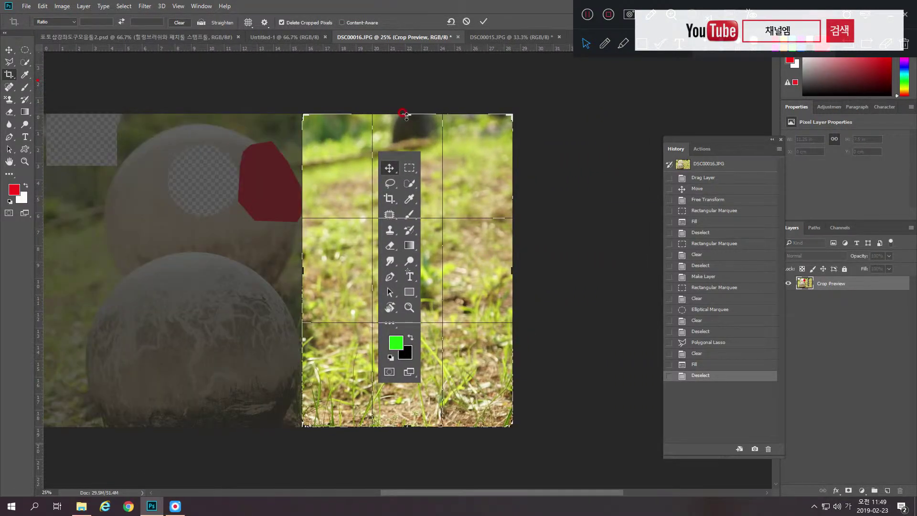
left_click_drag(406, 114, 403, 113)
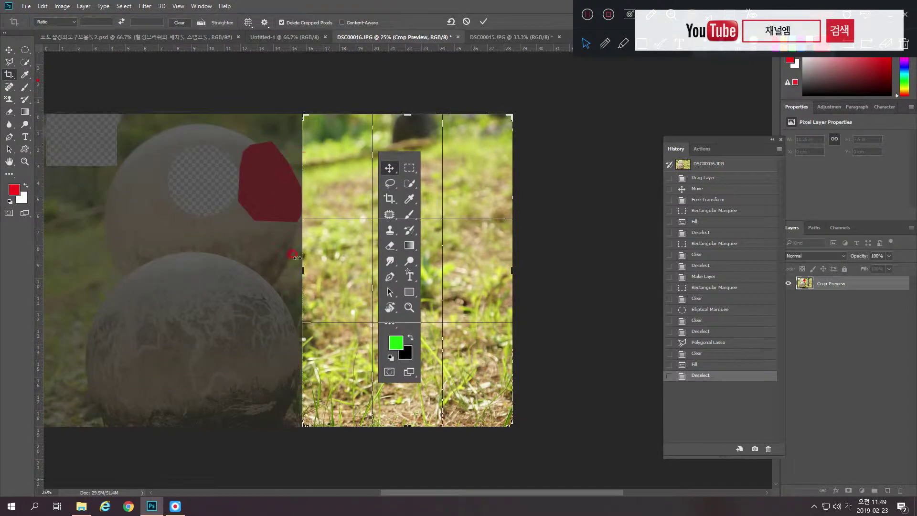
left_click_drag(295, 257, 246, 259)
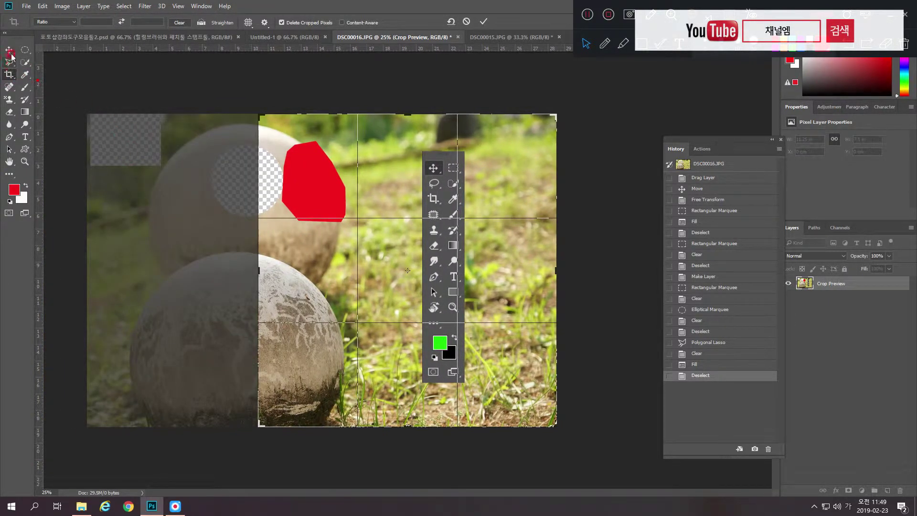
left_click(8, 49)
left_click(525, 191)
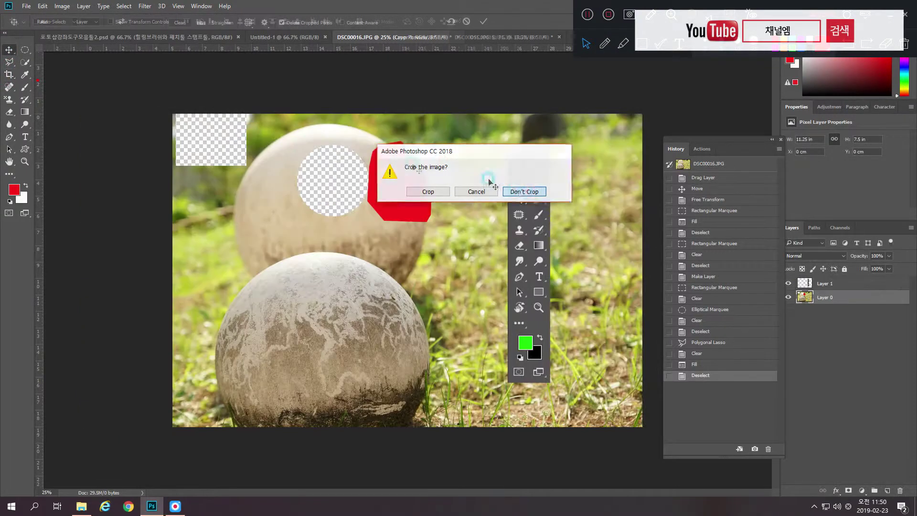
Crop to a tall narrow grass strip right of the spheres, then revert it.
left_click(9, 74)
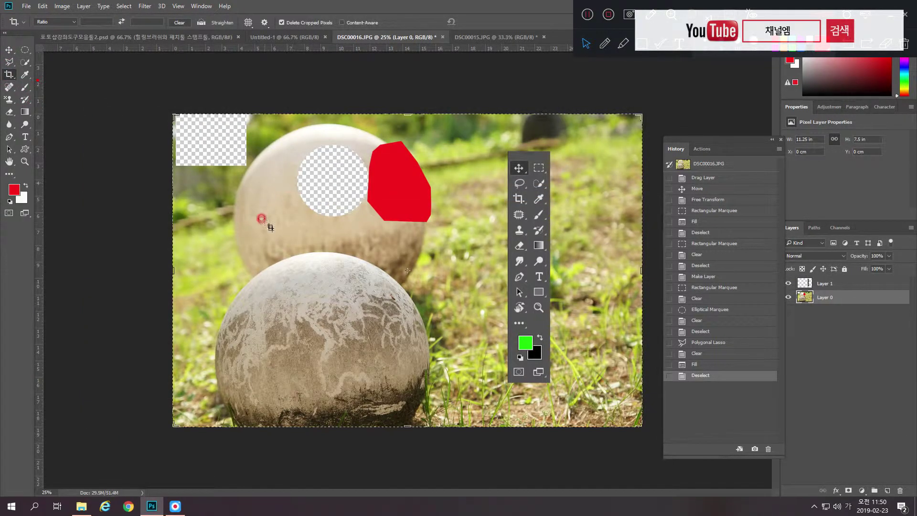
left_click_drag(467, 126, 580, 382)
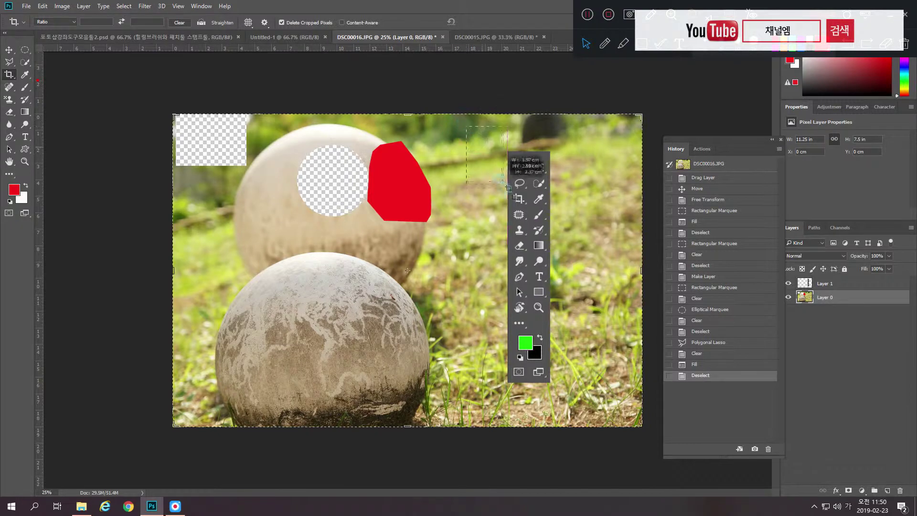
left_click_drag(587, 393, 587, 394)
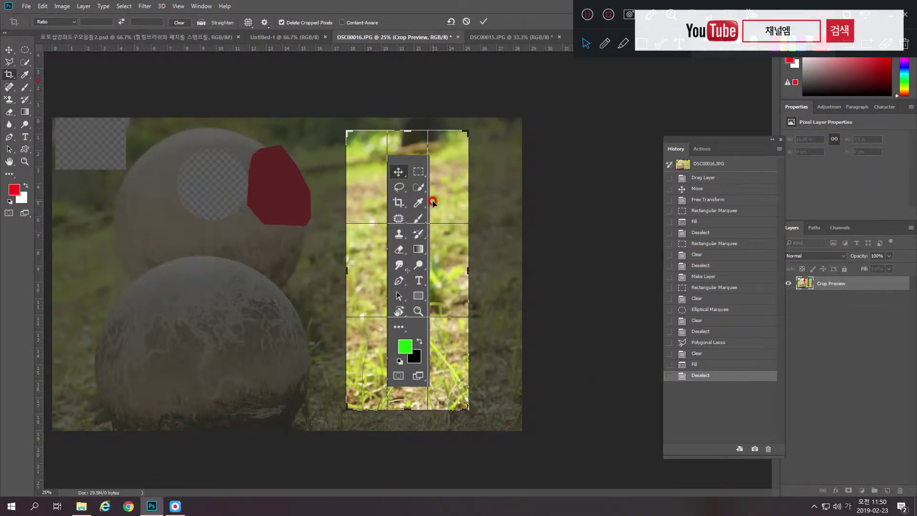
key("Return")
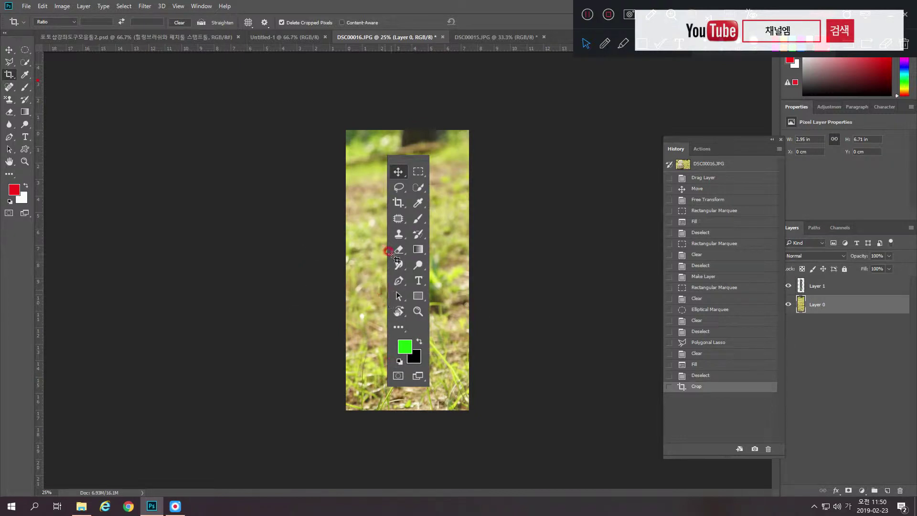
left_click(700, 200)
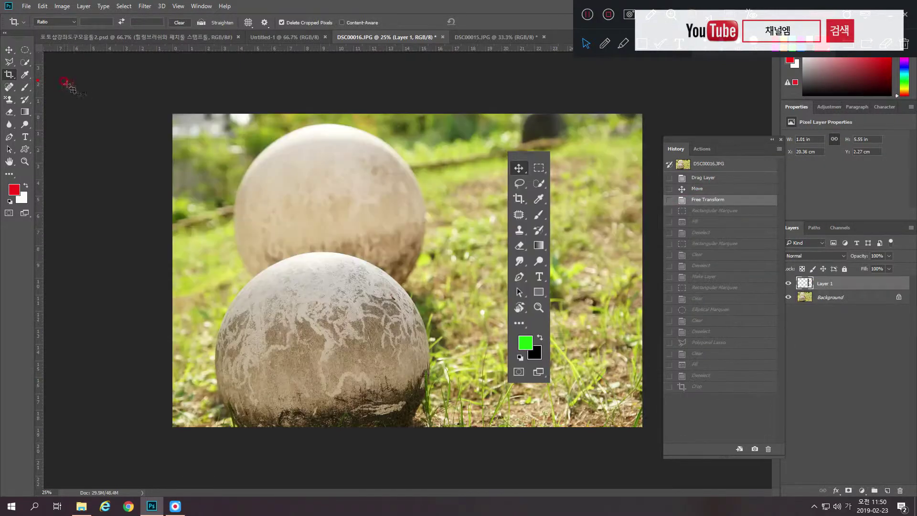
Select the basic Eyedropper tool from the toolbar group.
right_click(8, 75)
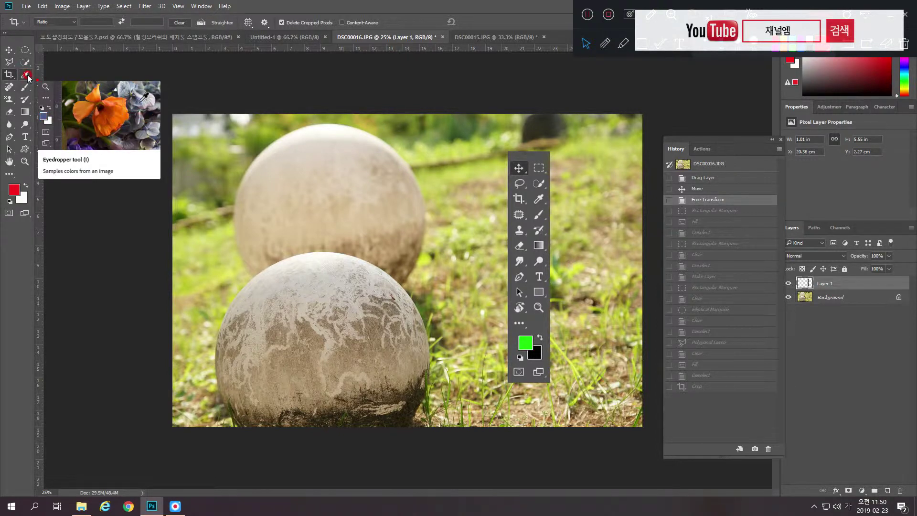
left_click(26, 76)
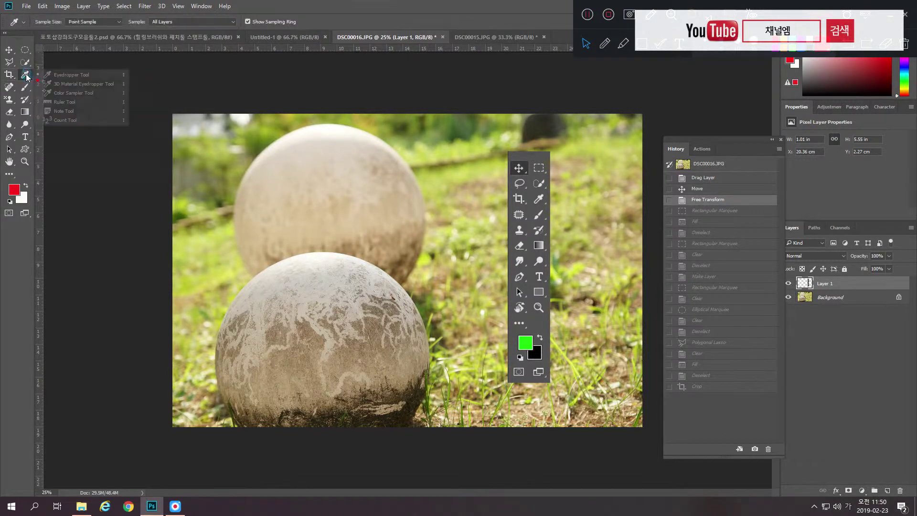
left_click_drag(26, 76, 67, 79)
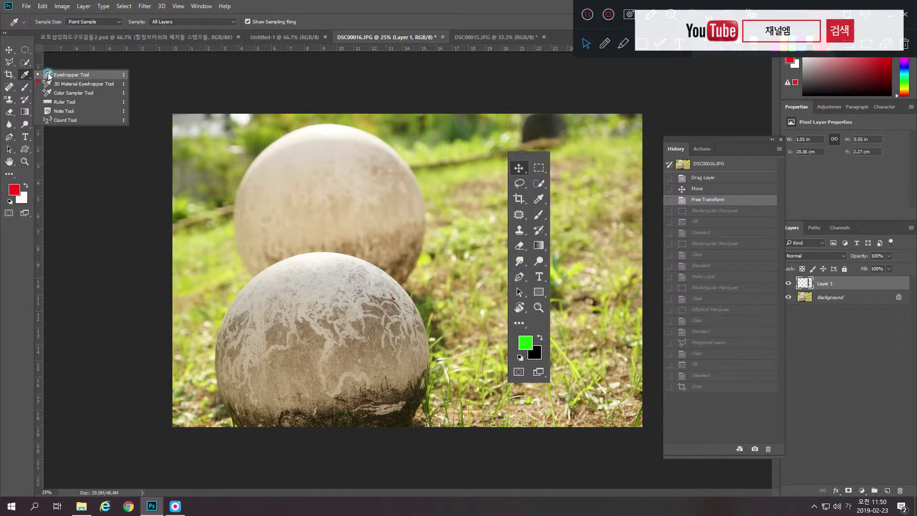
left_click(49, 76)
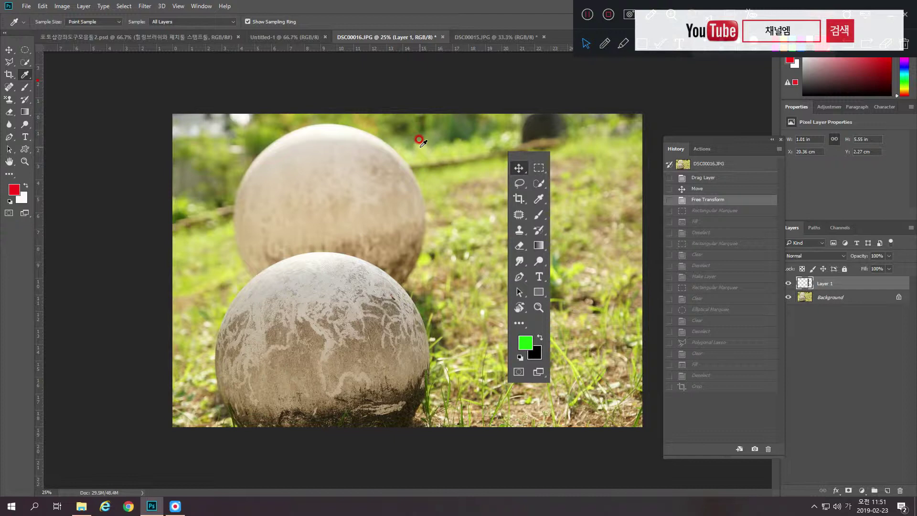
Sample a light beige from the stone and paint a test Brush stroke.
left_click(420, 140)
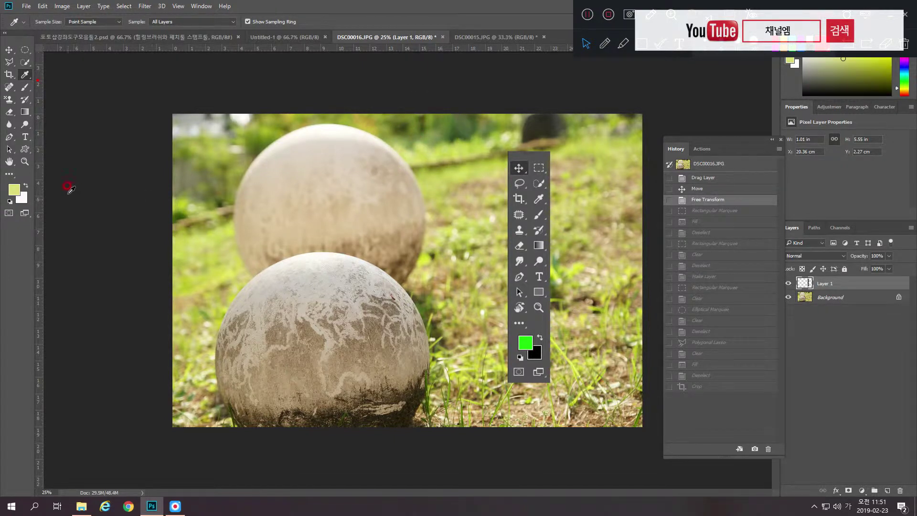
left_click(13, 194)
left_click(409, 395)
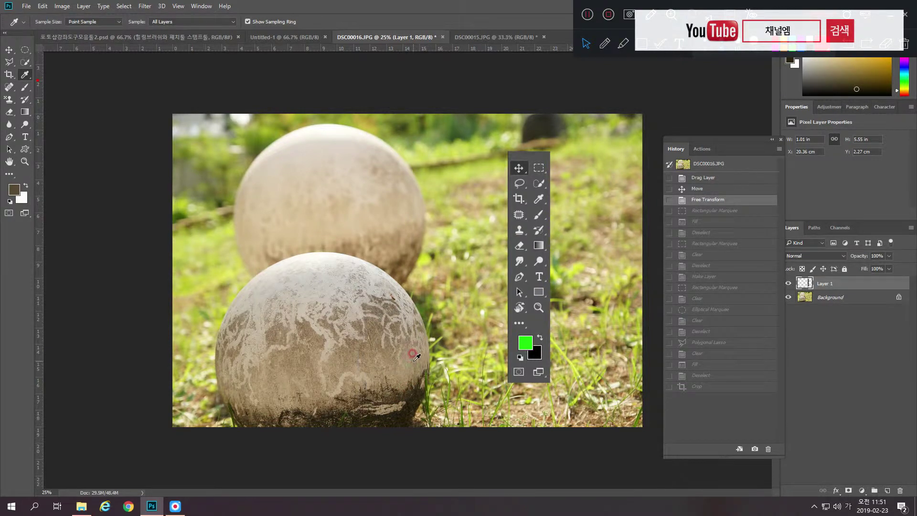
left_click(376, 351)
left_click(365, 313)
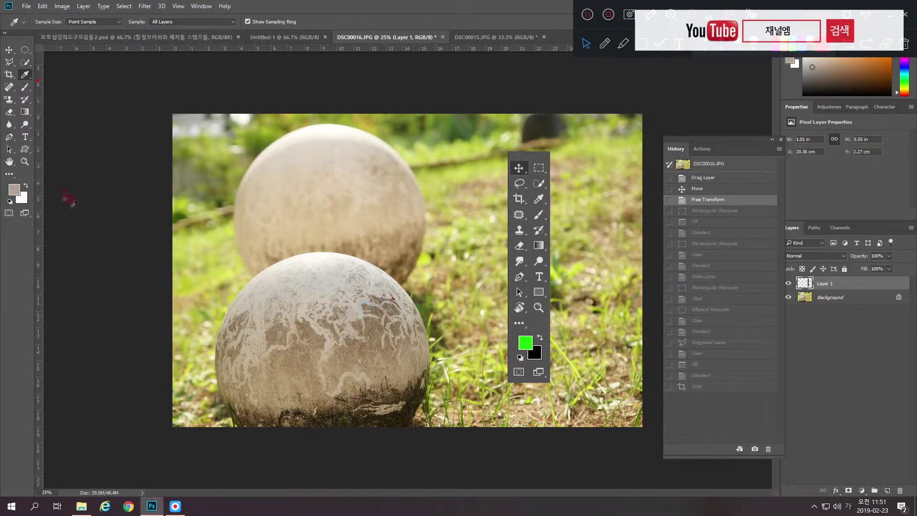
left_click(23, 90)
mouse_move(432, 183)
left_mouse_down()
mouse_move(324, 224)
mouse_move(257, 218)
left_mouse_up()
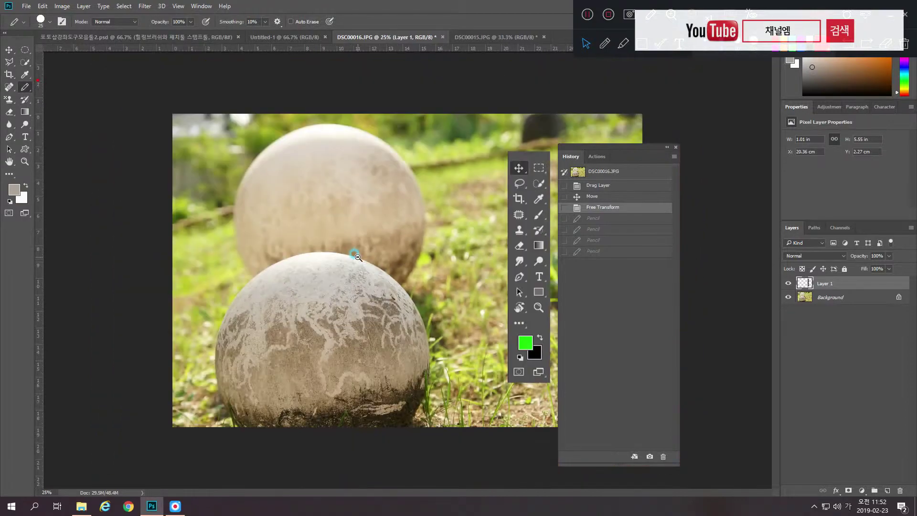
Zoom the photo to 33.33% and drag the History panel to the right.
left_click(357, 257, "alt")
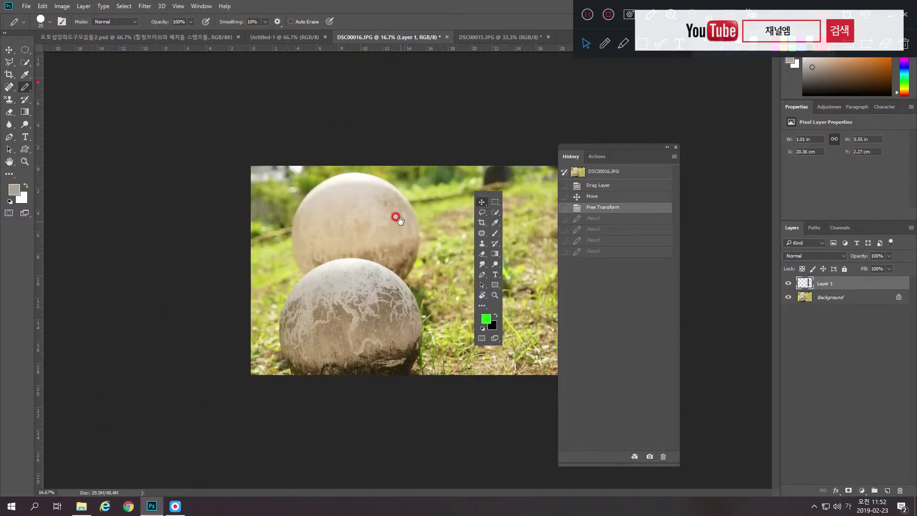
left_click(392, 221)
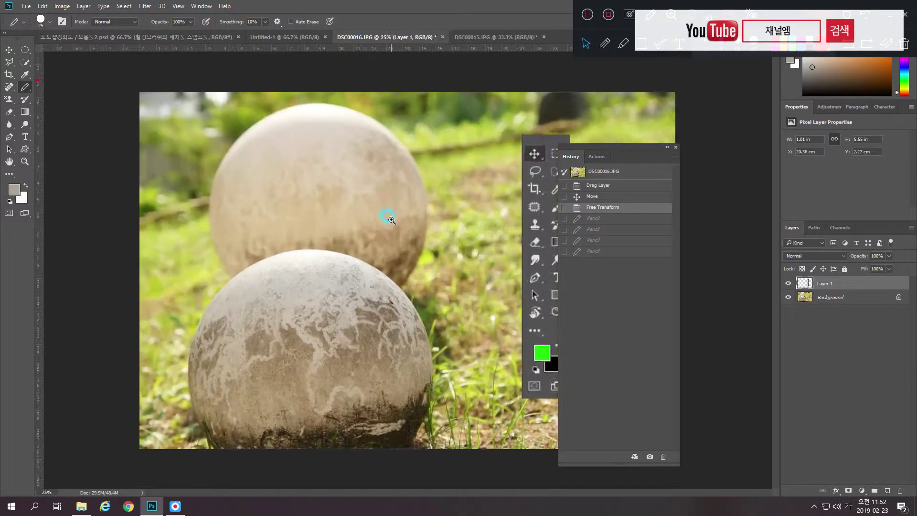
left_click_drag(612, 149, 707, 134)
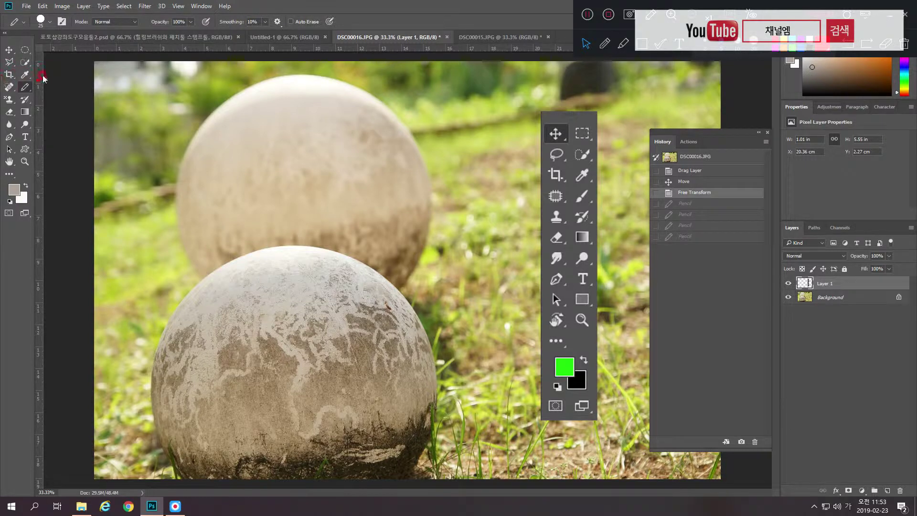
Select the Spot Healing Brush and preview the healing tools flyout.
mouse_move(15, 79)
left_mouse_down()
mouse_move(43, 74)
mouse_move(16, 88)
left_mouse_up()
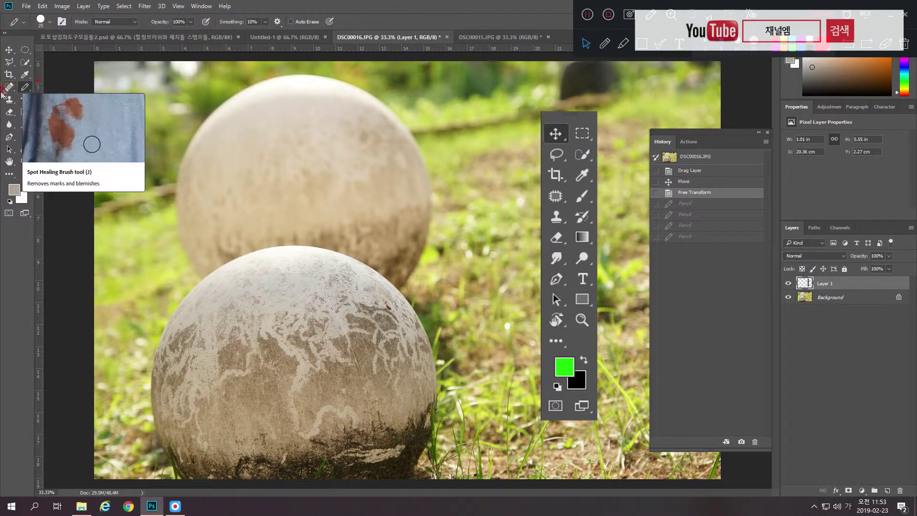
left_click(8, 89)
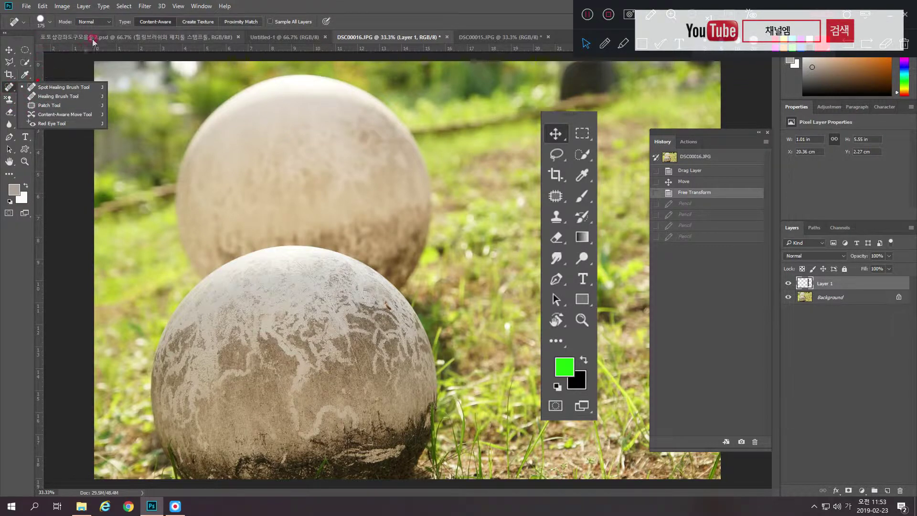
left_click(249, 9)
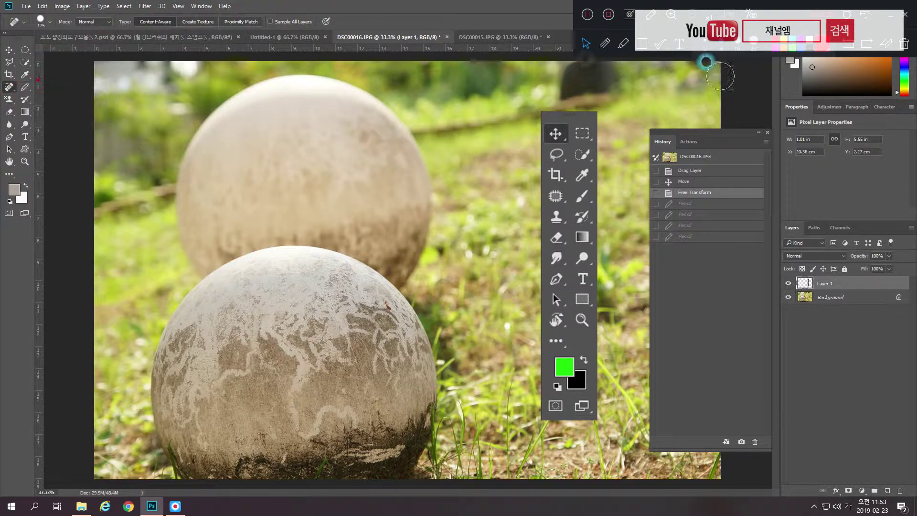
left_click(645, 49)
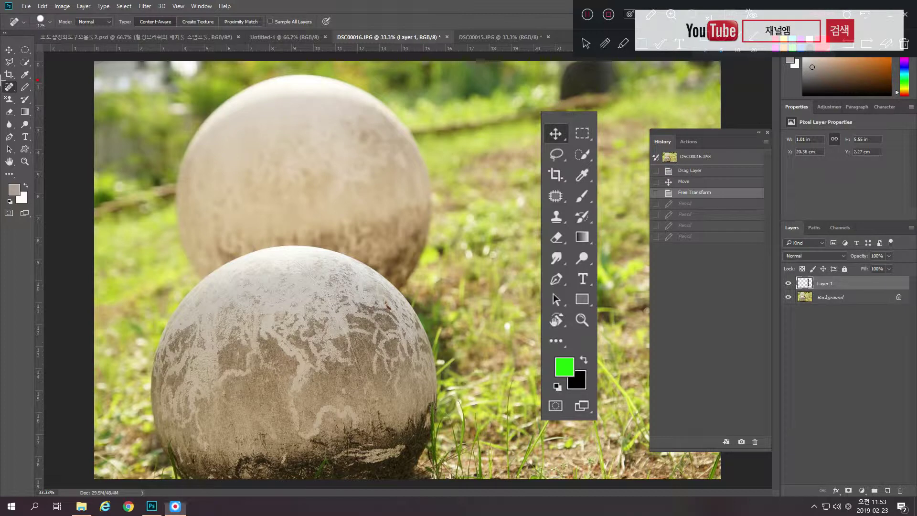
Pick Spot Healing Brush from the healing group and switch to the DSC00015.JPG photo.
mouse_move(2, 82)
left_mouse_down()
mouse_move(32, 102)
mouse_move(33, 136)
left_mouse_up()
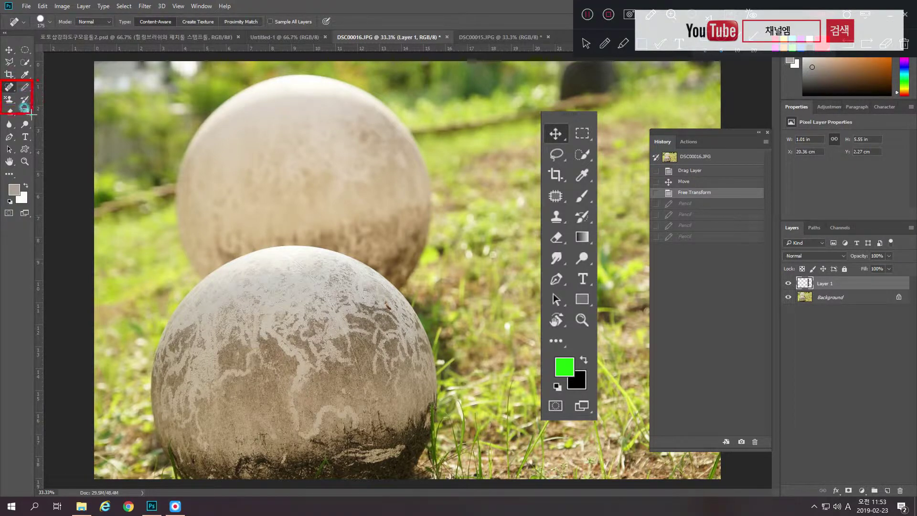
left_click_drag(33, 136, 34, 112)
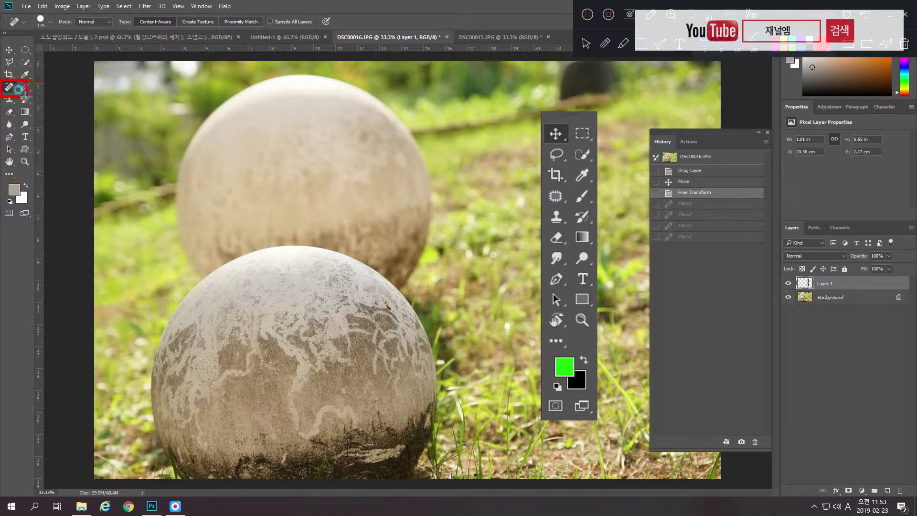
left_click_drag(34, 113, 32, 119)
left_click(10, 89)
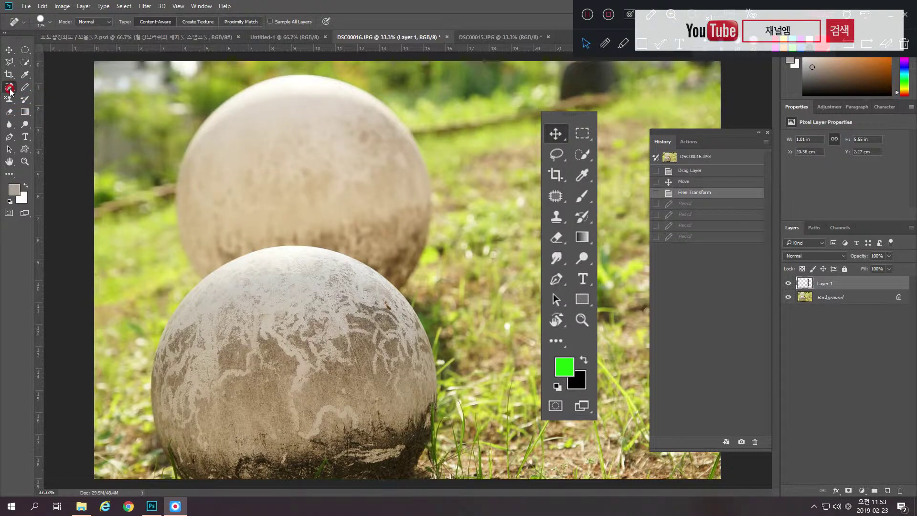
left_click(11, 89)
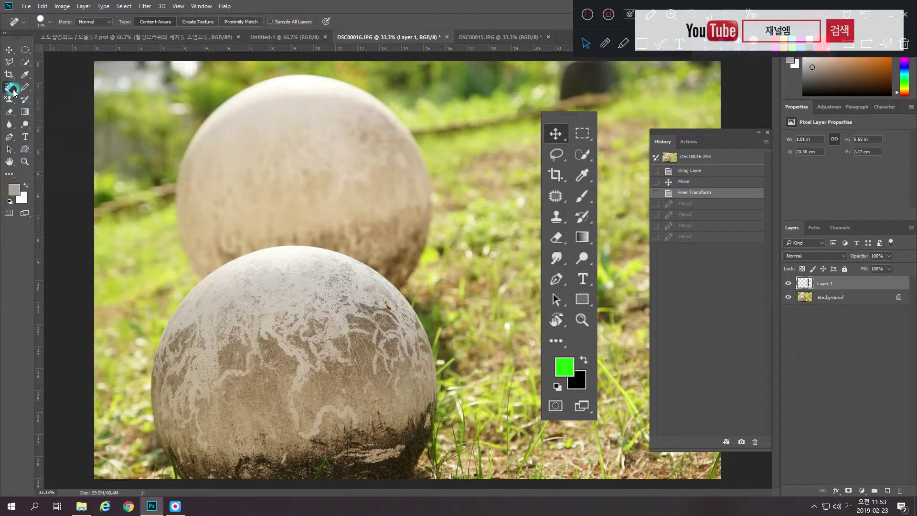
left_click(45, 88)
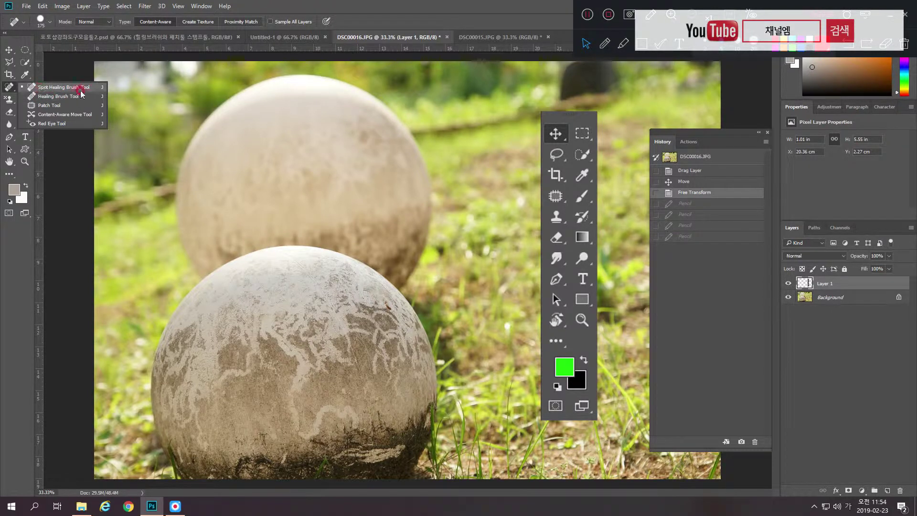
left_click(45, 89)
key("ctrl+Tab")
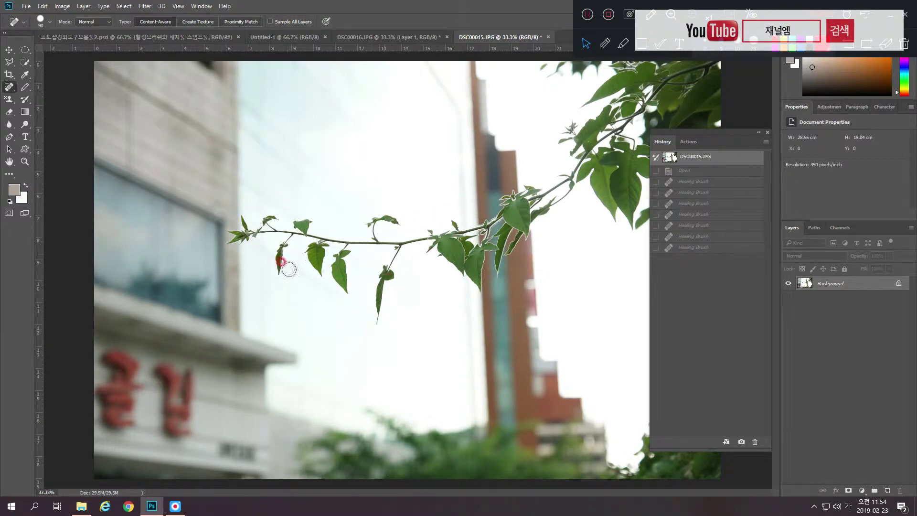
Paint eight Spot Healing strokes removing the vine tip, small leaves and stem from the sky.
mouse_move(473, 281)
left_mouse_down()
mouse_move(428, 288)
mouse_move(374, 281)
left_mouse_up()
mouse_move(230, 239)
left_mouse_down()
mouse_move(303, 220)
mouse_move(241, 219)
left_mouse_up()
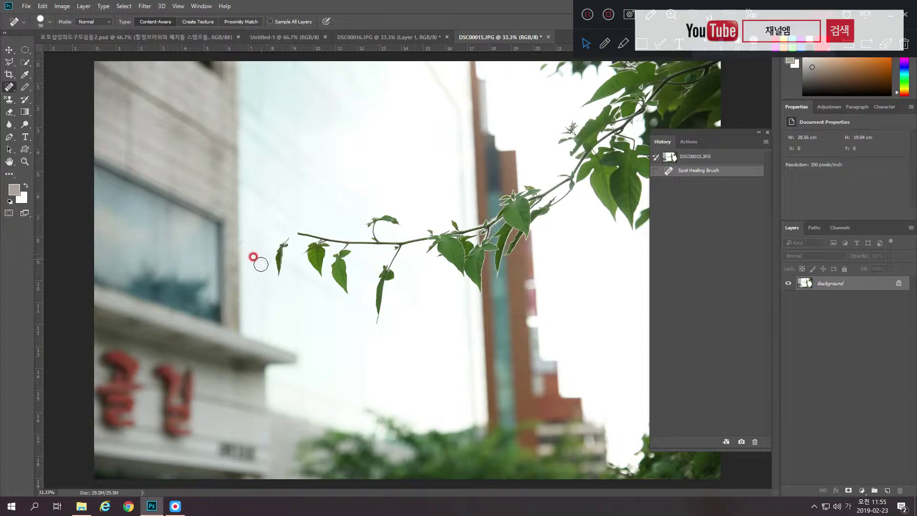
mouse_move(276, 274)
left_mouse_down()
mouse_move(289, 240)
mouse_move(306, 230)
mouse_move(364, 242)
left_mouse_up()
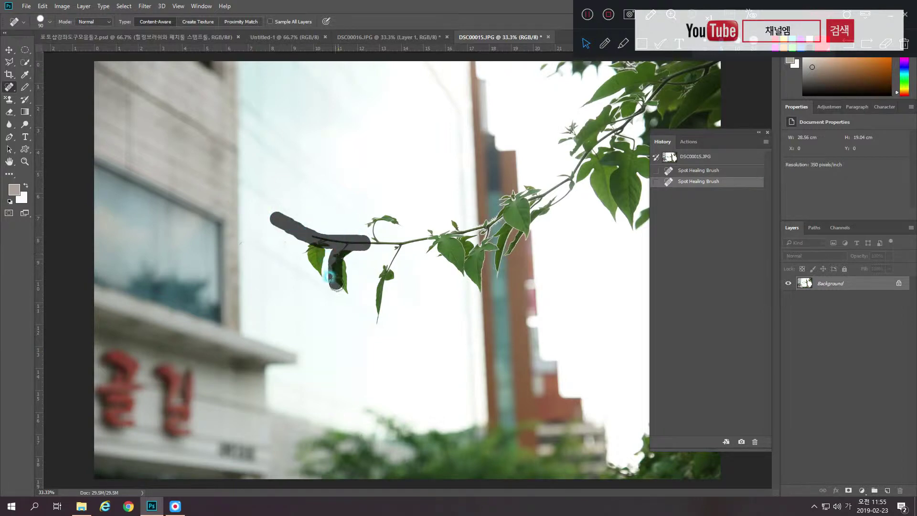
mouse_move(364, 243)
left_mouse_down()
mouse_move(348, 295)
mouse_move(318, 242)
mouse_move(313, 279)
mouse_move(300, 238)
mouse_move(262, 211)
left_mouse_up()
mouse_move(311, 241)
left_mouse_down()
mouse_move(317, 265)
mouse_move(287, 242)
mouse_move(238, 238)
left_mouse_up()
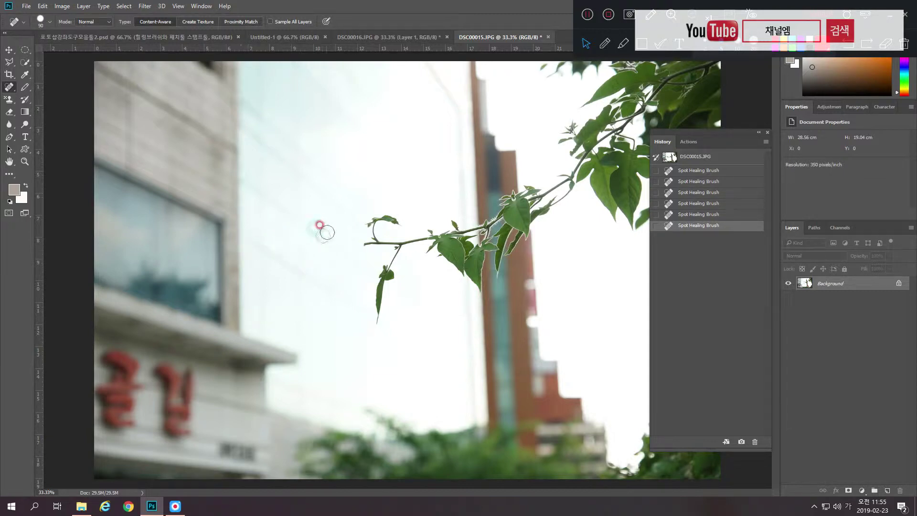
mouse_move(388, 215)
left_mouse_down()
mouse_move(396, 222)
mouse_move(356, 220)
mouse_move(402, 228)
mouse_move(366, 221)
mouse_move(363, 251)
mouse_move(416, 235)
mouse_move(387, 261)
mouse_move(374, 327)
left_mouse_up()
left_click_drag(390, 282, 373, 252)
mouse_move(423, 235)
left_mouse_down()
mouse_move(466, 225)
mouse_move(415, 234)
left_mouse_up()
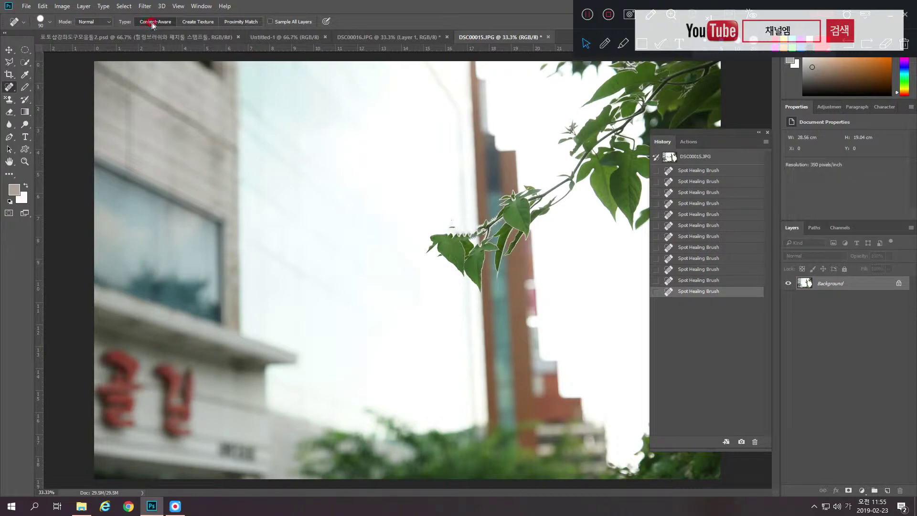
Heal another branch section with Proximity Match, restore Content-Aware, and choose the Healing Brush.
left_click(239, 24)
mouse_move(420, 237)
left_mouse_down()
mouse_move(454, 234)
mouse_move(492, 246)
mouse_move(419, 232)
mouse_move(461, 260)
mouse_move(463, 229)
left_mouse_up()
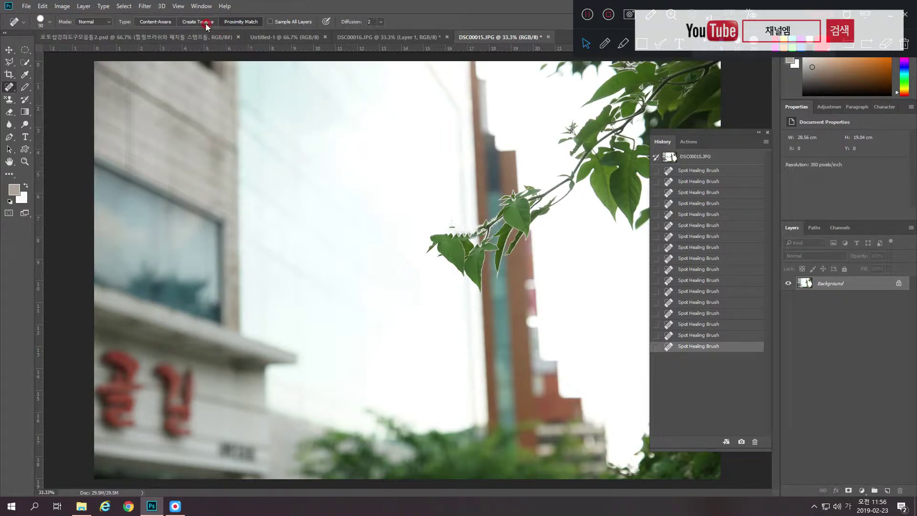
left_click(156, 22)
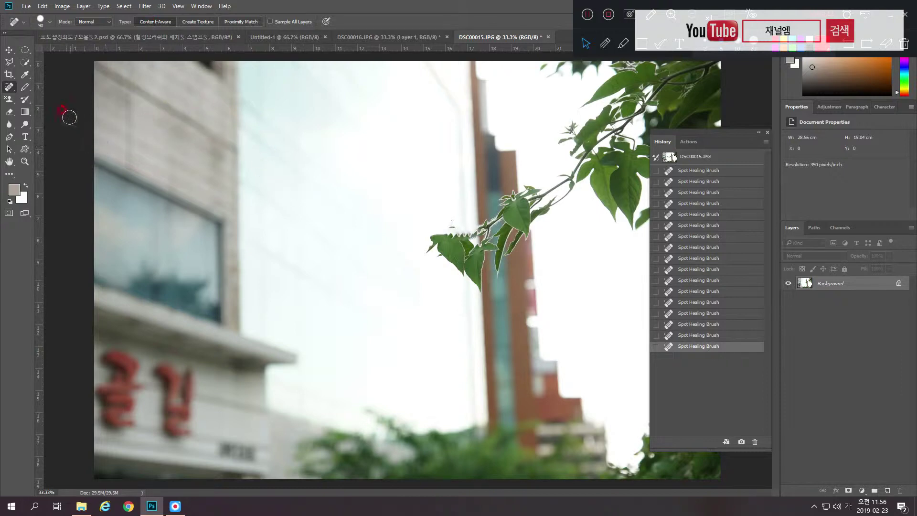
left_click_drag(9, 89, 48, 100)
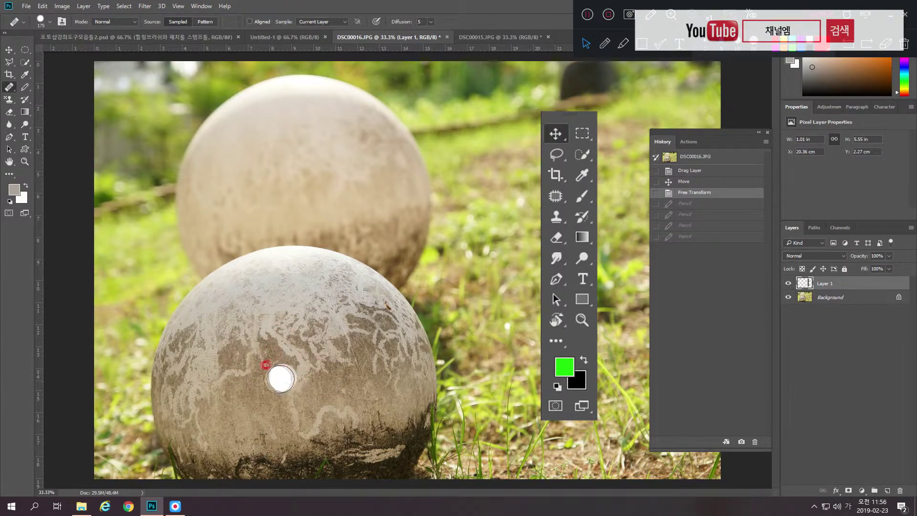
Set a source point and heal a few spots and a streak on the lower sphere.
left_click(273, 381)
left_click(273, 381)
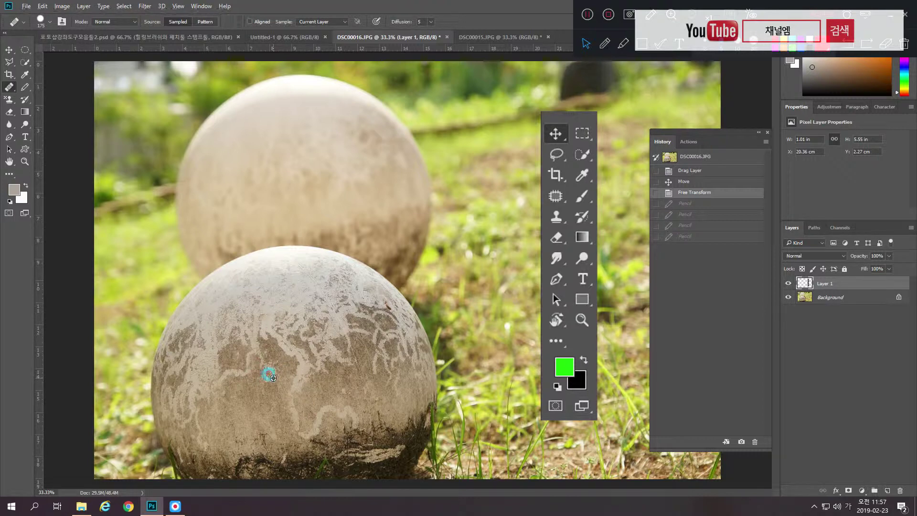
left_click_drag(258, 364, 288, 343)
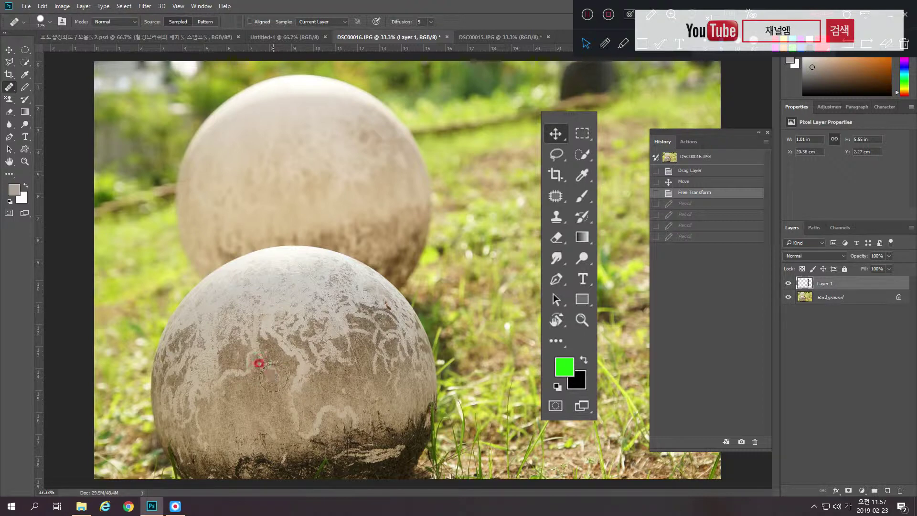
left_click(275, 335)
left_click(260, 358)
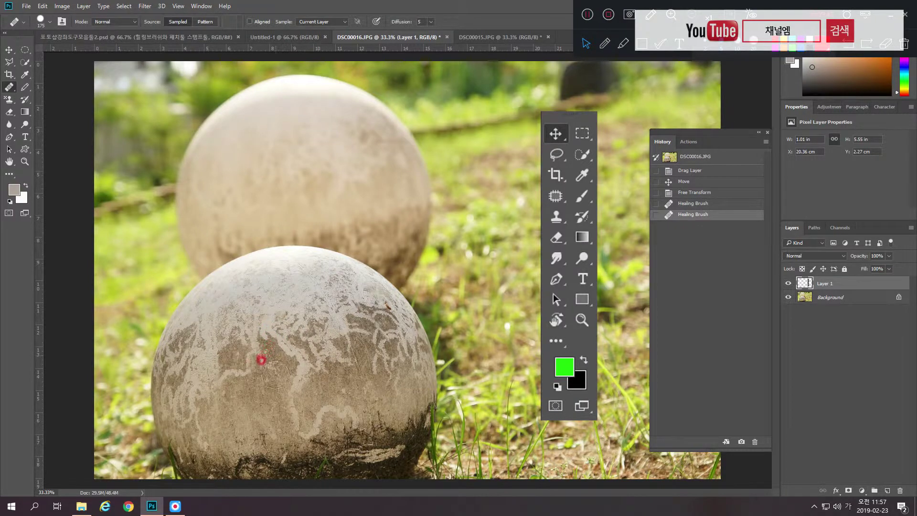
Make the Background layer active and toggle Layer 1's visibility off and back on.
left_click(801, 288)
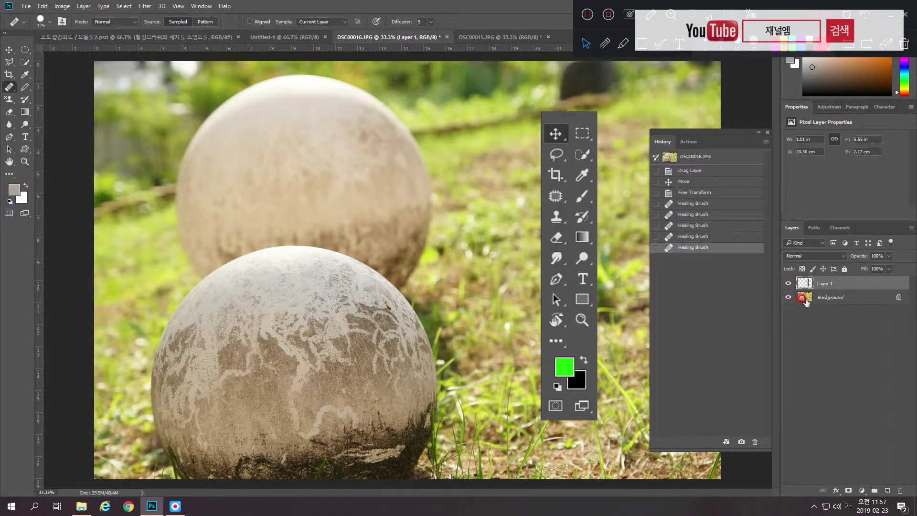
left_click(805, 299)
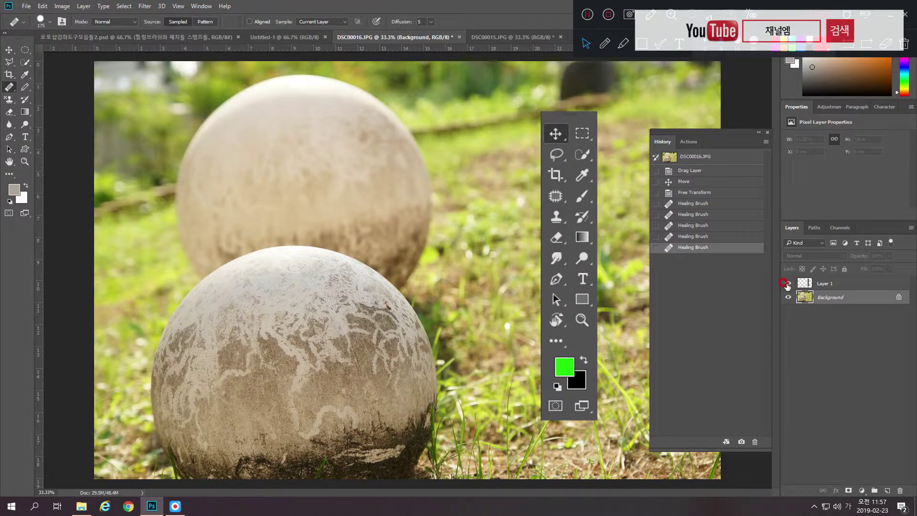
left_click(788, 285)
left_click(788, 285)
left_click(788, 284)
Heal pale weathering marks across the middle and lower part of the front ball.
left_click_drag(287, 359, 300, 369)
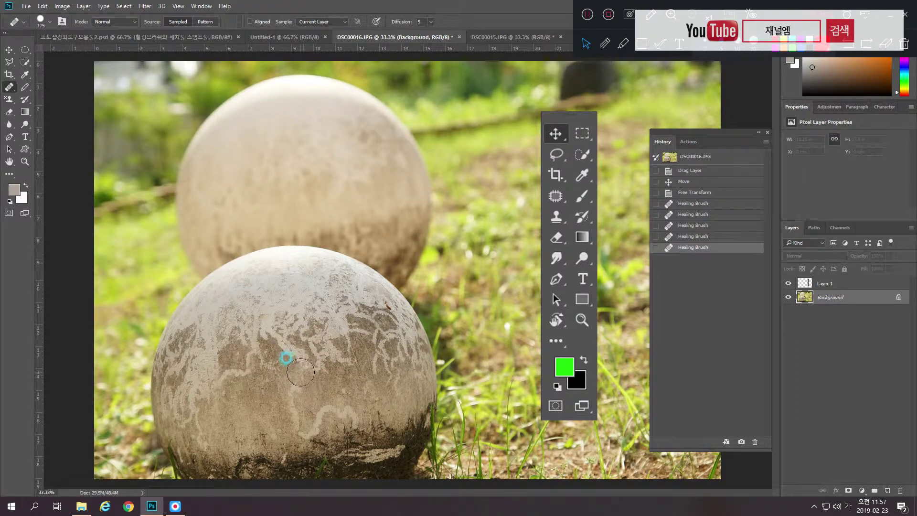
mouse_move(300, 369)
left_mouse_down()
mouse_move(286, 353)
mouse_move(281, 366)
left_mouse_up()
left_click(299, 363, "alt")
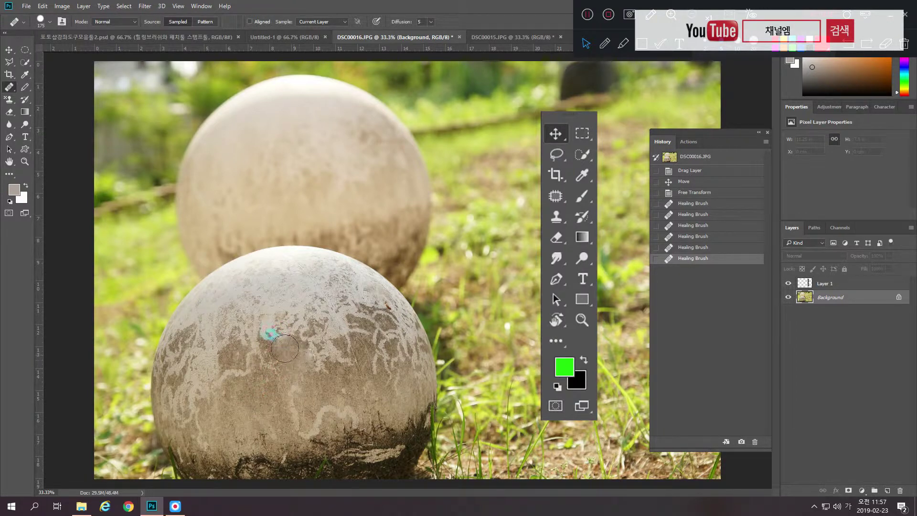
left_click(251, 415, "alt")
left_click(292, 394)
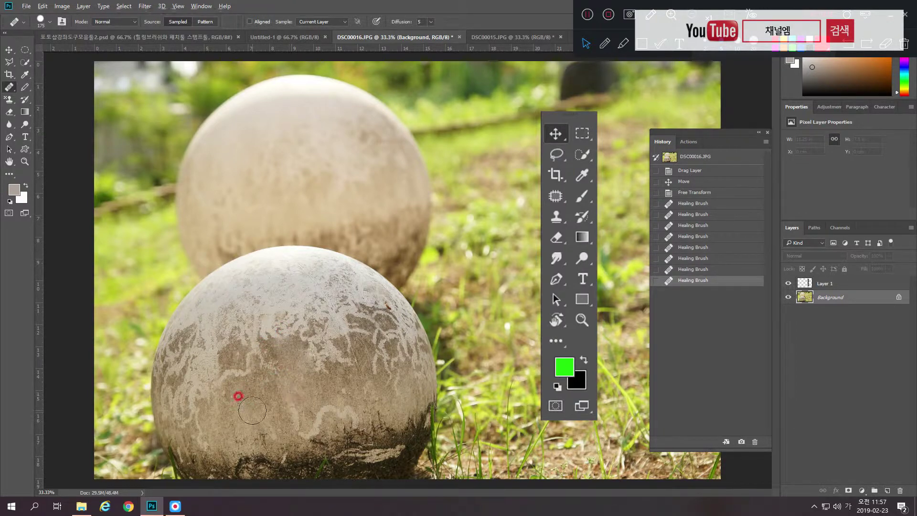
left_click(291, 415)
left_click_drag(250, 399, 272, 402)
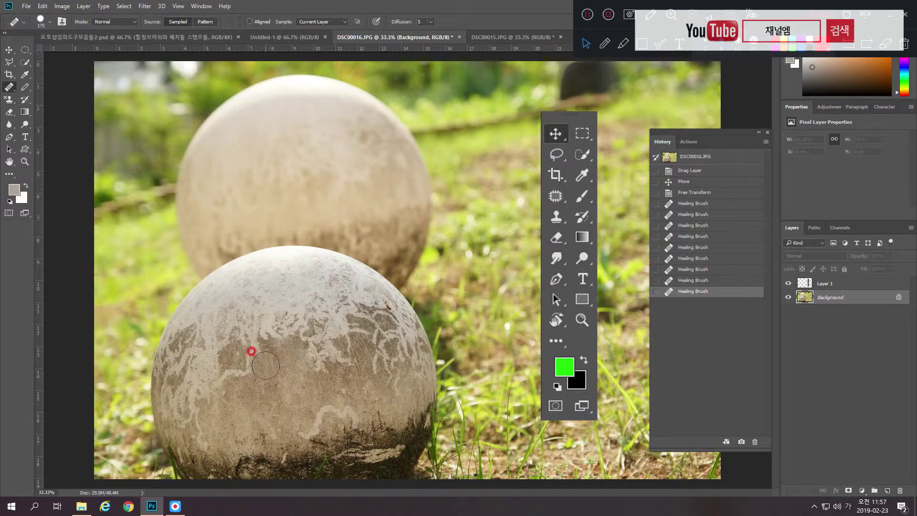
left_click(303, 391, "alt")
Heal the remaining marks on the front ball's centre, right side and upper middle.
left_click_drag(321, 373, 316, 356)
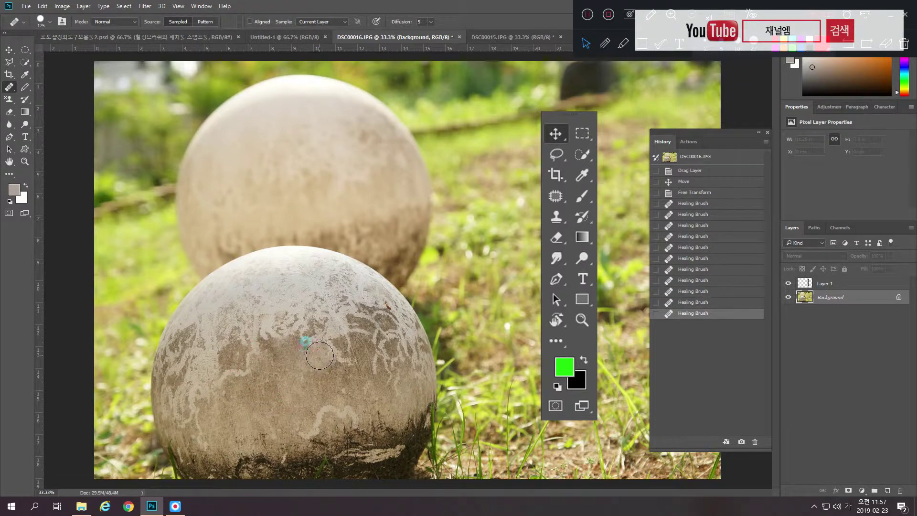
left_click(313, 350)
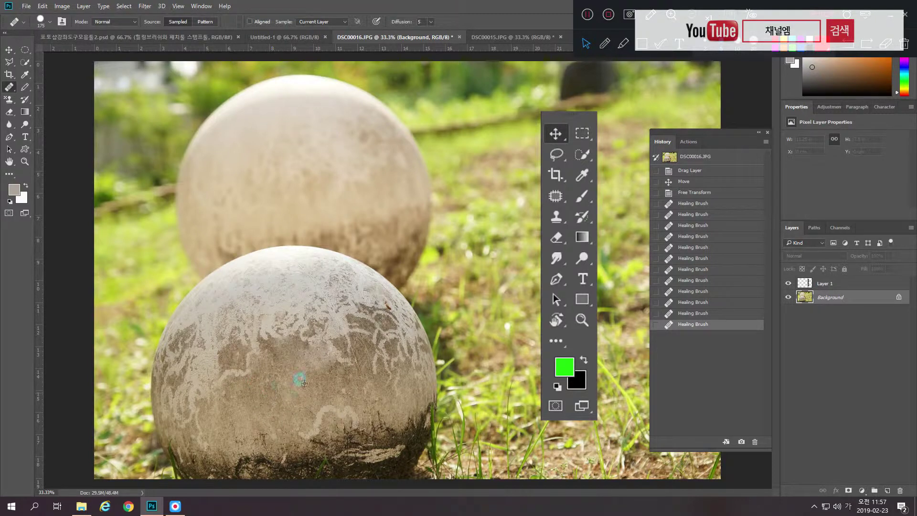
left_click_drag(344, 367, 332, 357)
left_click(331, 357)
left_click(258, 411)
left_click(363, 382, "alt")
left_click(292, 336)
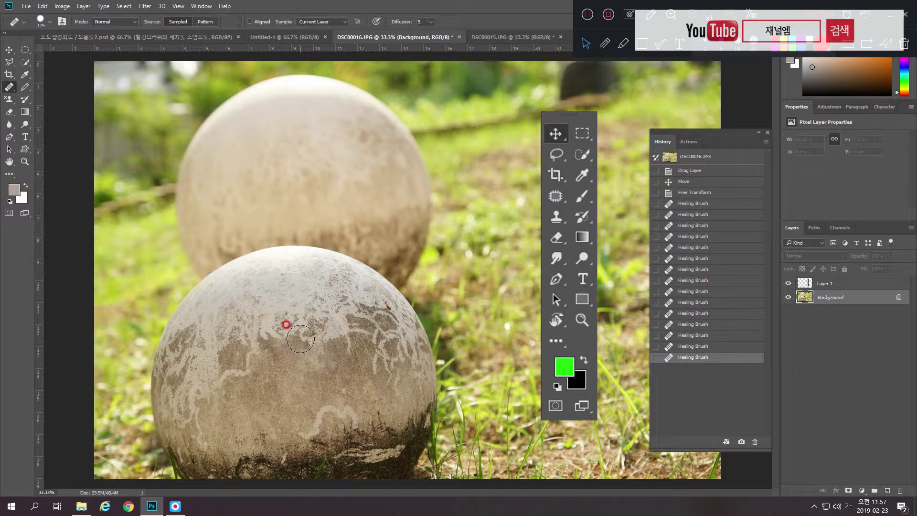
left_click(329, 353)
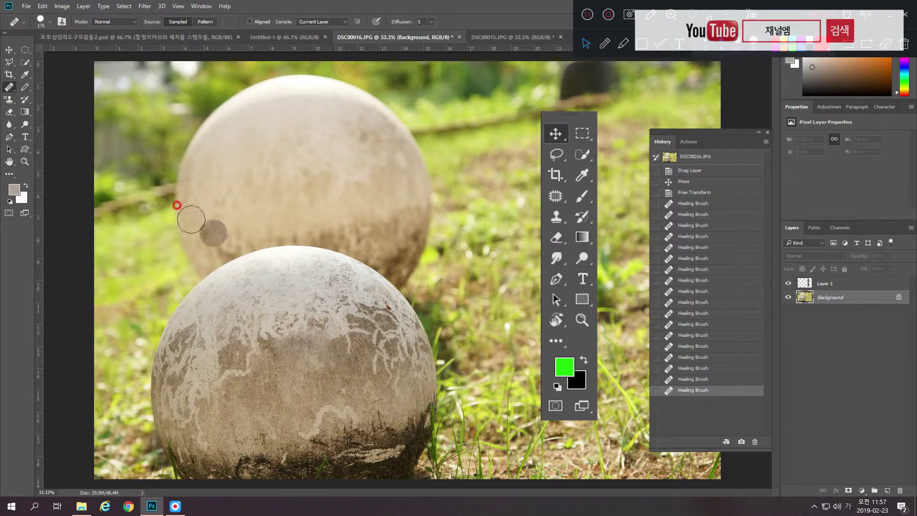
Use the Patch Tool to cover a blemish on the ball's lower front with cleaner stone from above.
right_click(9, 88)
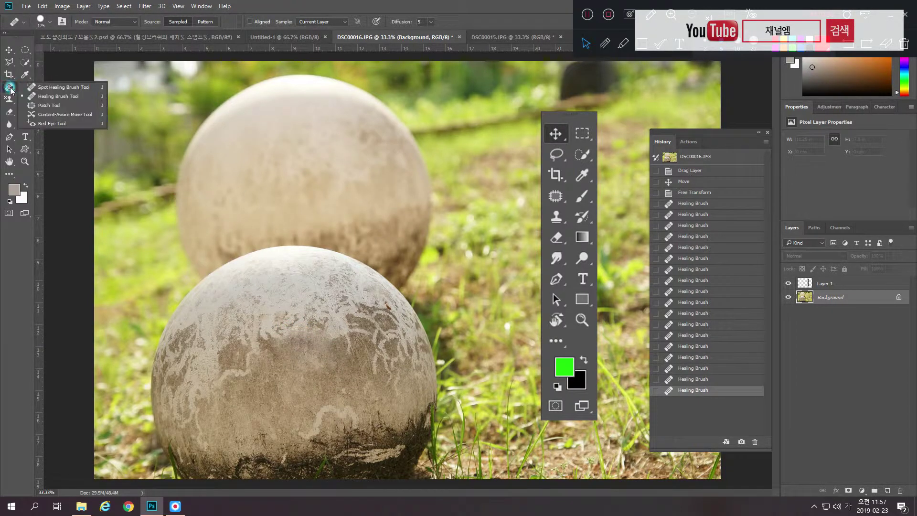
left_click(32, 107)
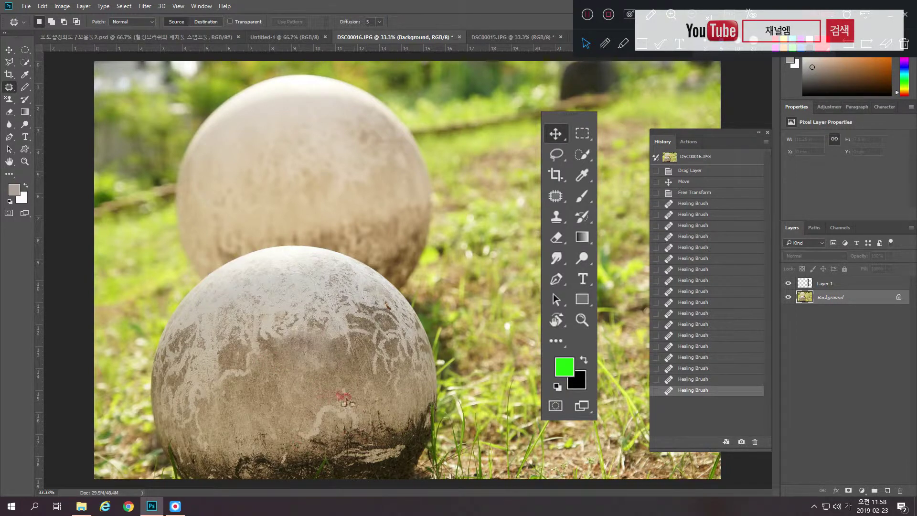
mouse_move(340, 399)
left_mouse_down()
mouse_move(296, 445)
mouse_move(363, 427)
left_mouse_up()
left_click_drag(363, 427, 332, 399)
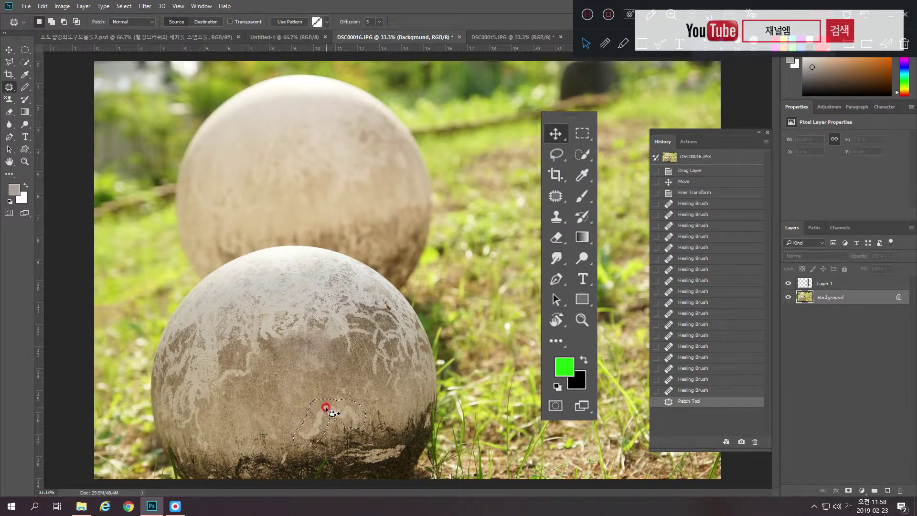
left_click_drag(327, 408, 331, 374)
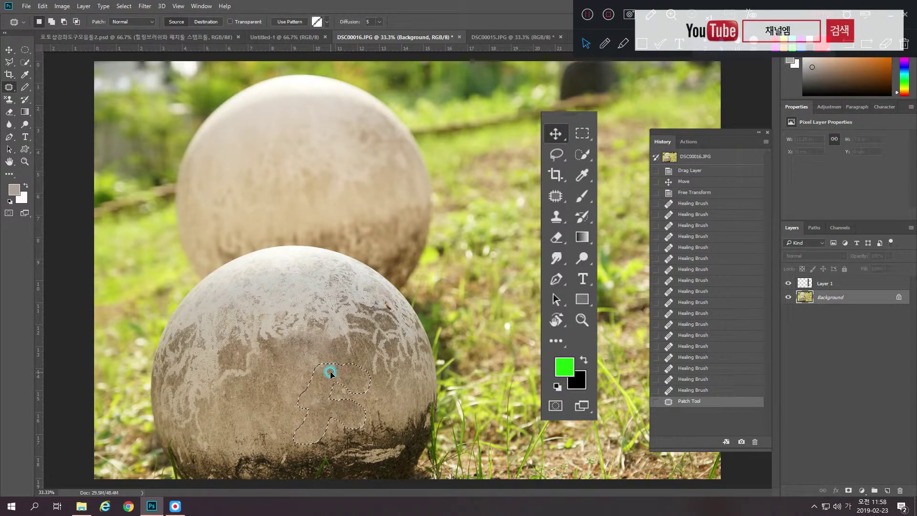
left_click_drag(330, 373, 330, 372)
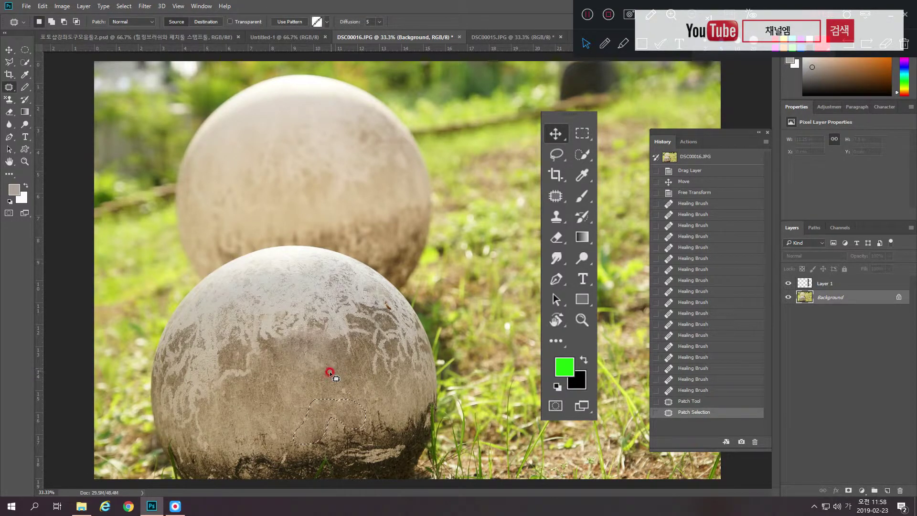
left_click_drag(322, 408, 321, 385)
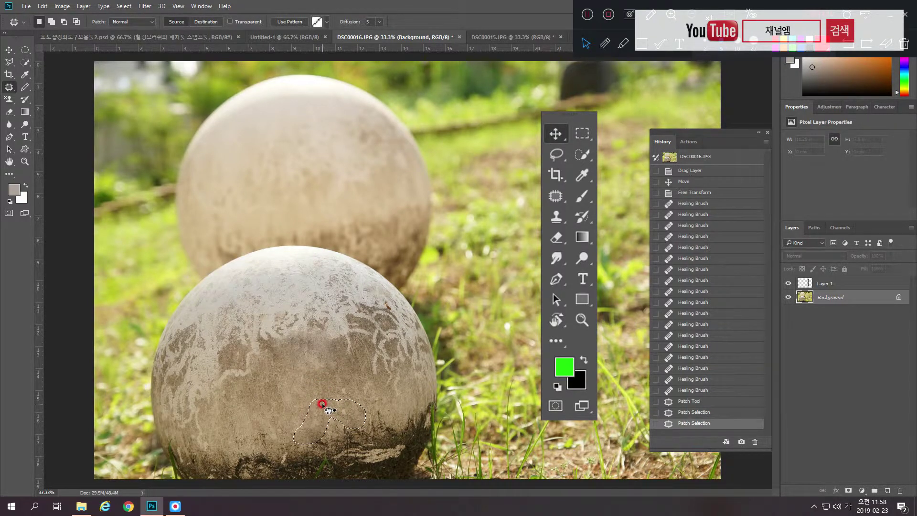
key("ctrl+d")
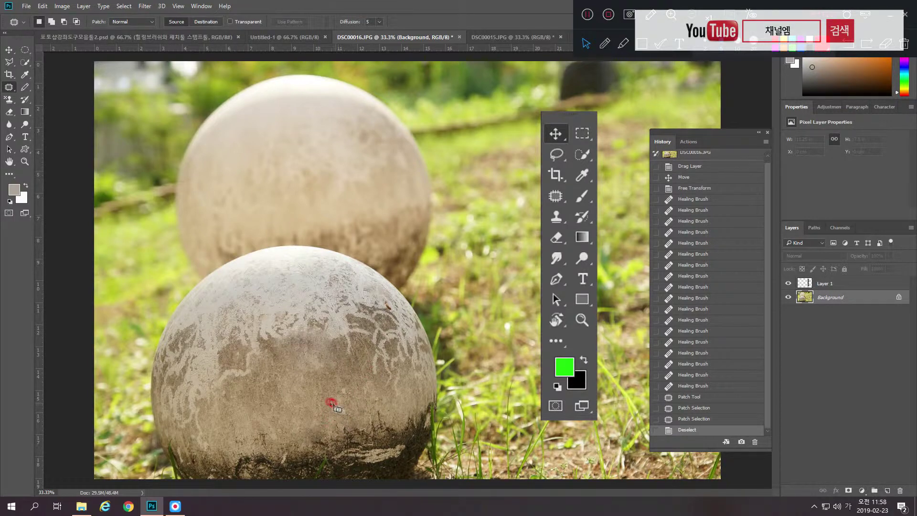
Patch a second blotchy area near the ball's bottom with brighter stone, then deselect.
mouse_move(311, 400)
left_mouse_down()
mouse_move(294, 394)
mouse_move(324, 389)
left_mouse_up()
left_click_drag(324, 389, 306, 396)
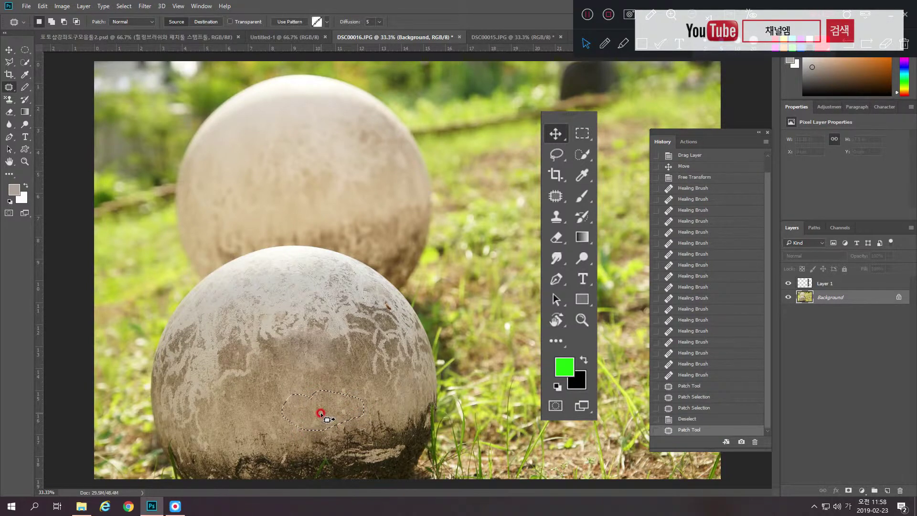
left_click_drag(326, 419, 301, 306)
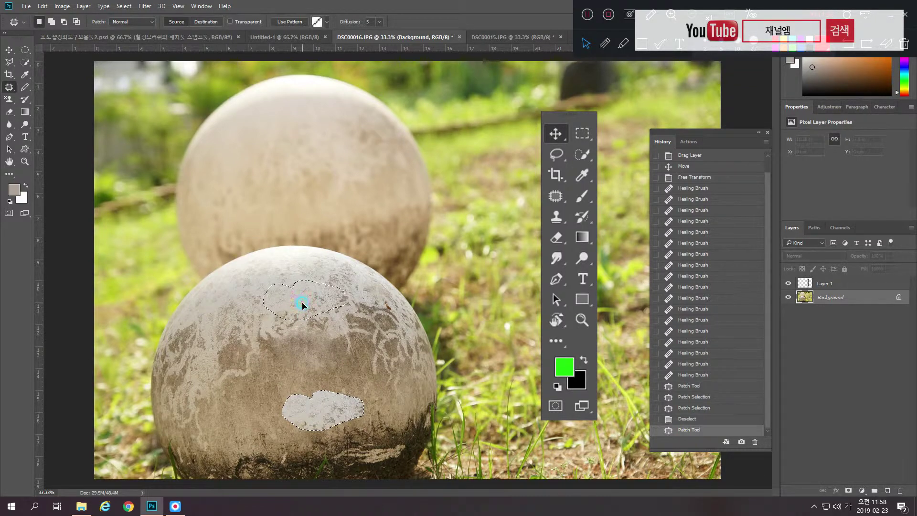
left_click_drag(302, 304, 303, 303)
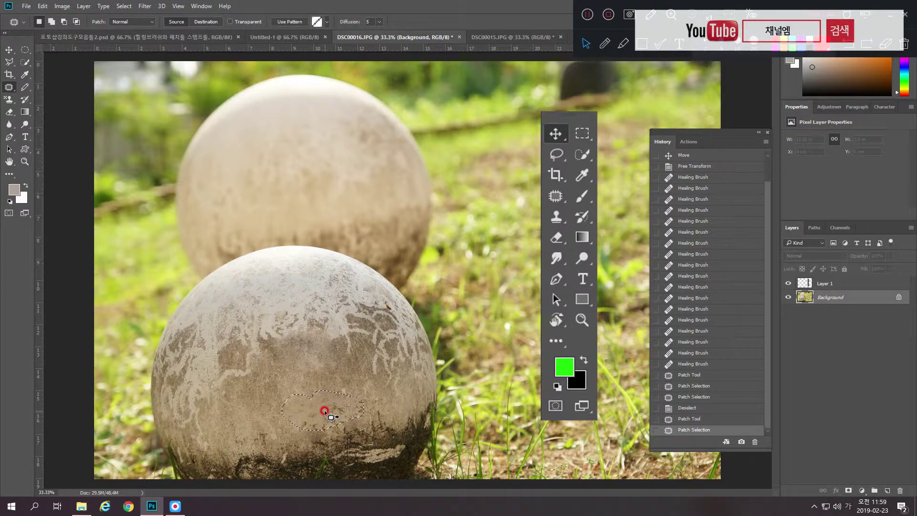
key("ctrl+d")
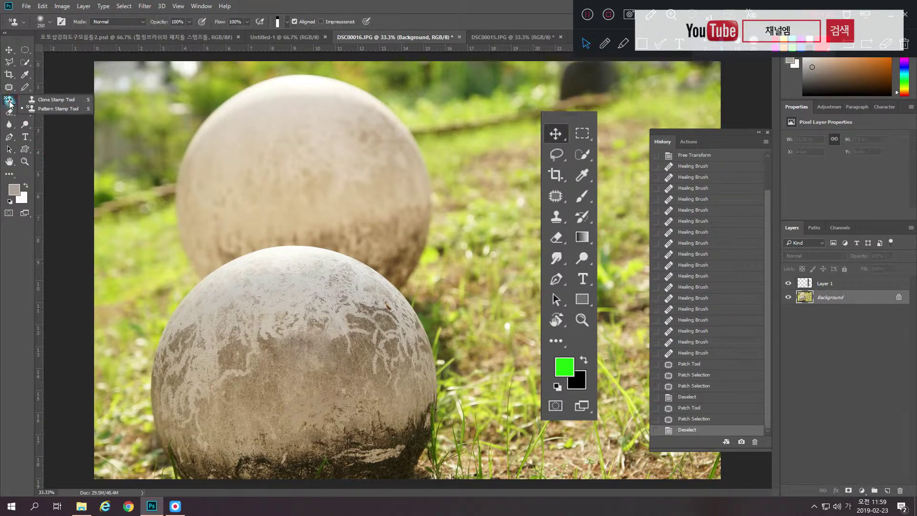
Clone Stamp stone texture and the ball's curved edge down across the lower front ball.
left_click_drag(10, 103, 45, 101)
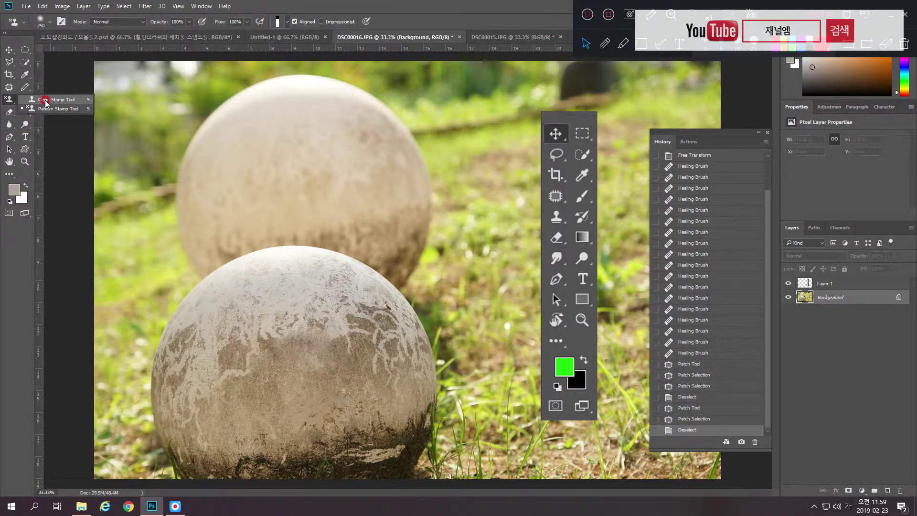
left_click(45, 101)
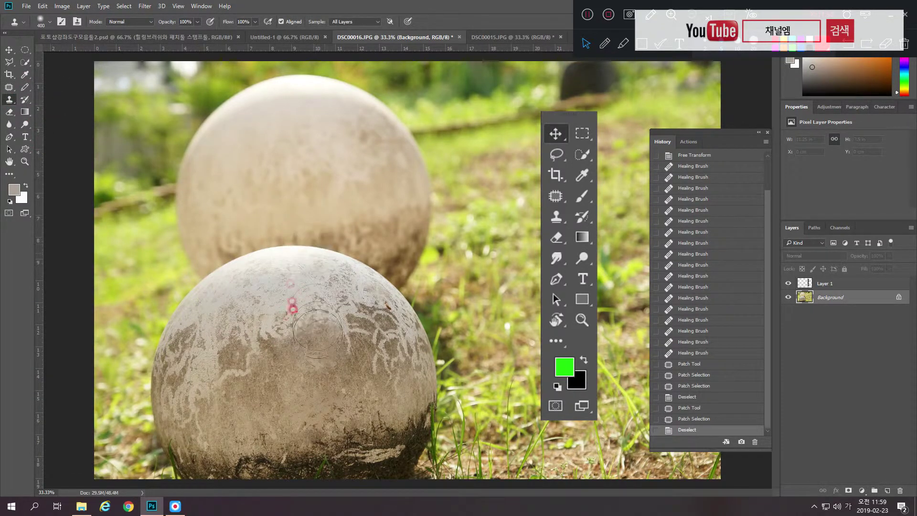
mouse_move(320, 308)
left_mouse_down()
mouse_move(315, 317)
mouse_move(281, 298)
mouse_move(284, 312)
mouse_move(320, 306)
mouse_move(298, 400)
mouse_move(328, 303)
left_mouse_up()
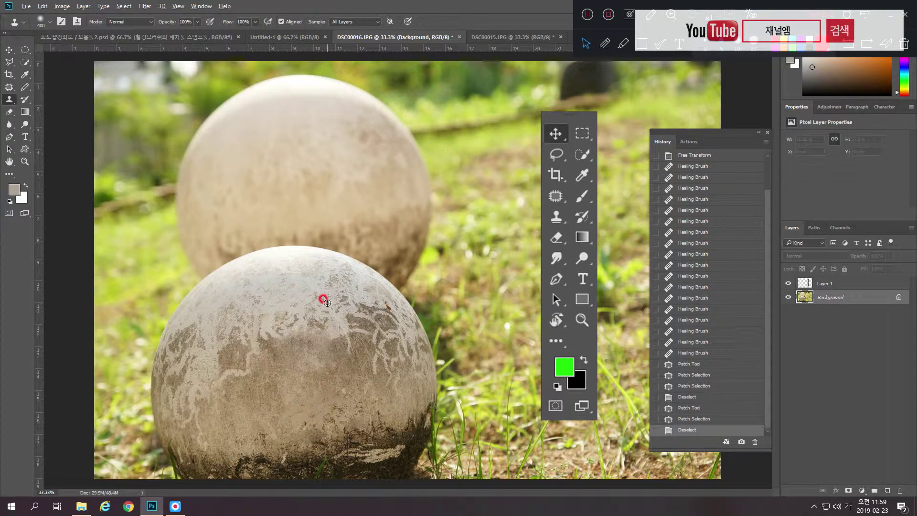
mouse_move(327, 303)
left_mouse_down()
mouse_move(307, 405)
mouse_move(315, 415)
mouse_move(289, 433)
mouse_move(336, 427)
left_mouse_up()
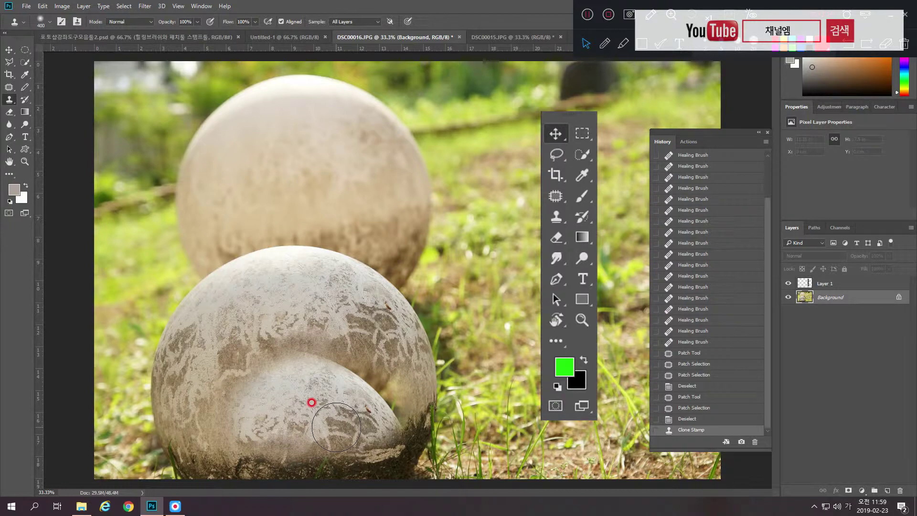
scroll(772, 254, "up", 3)
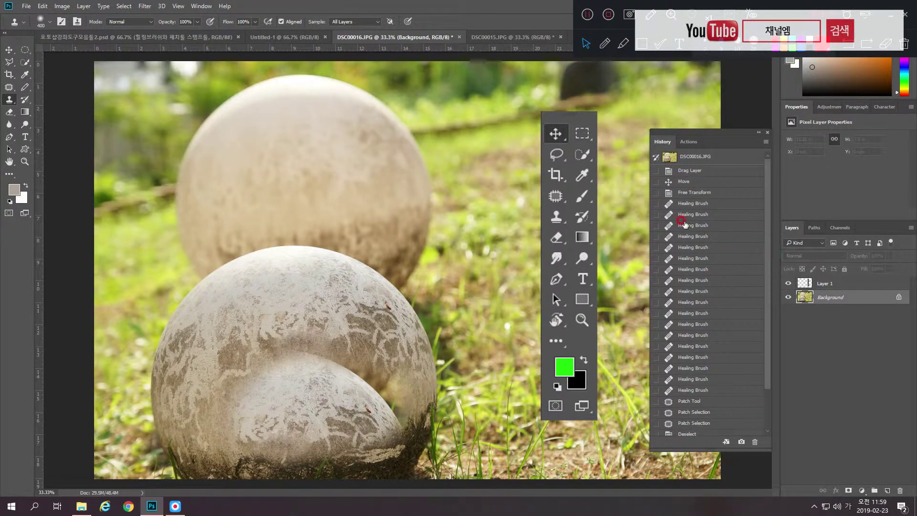
Step history back through Drag Layer and Move to the Free Transform state.
left_click(699, 175)
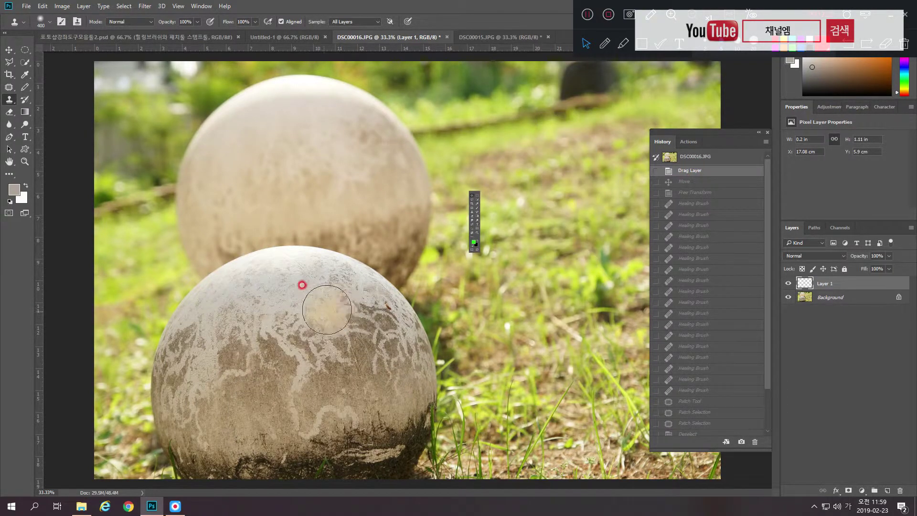
left_click(693, 186)
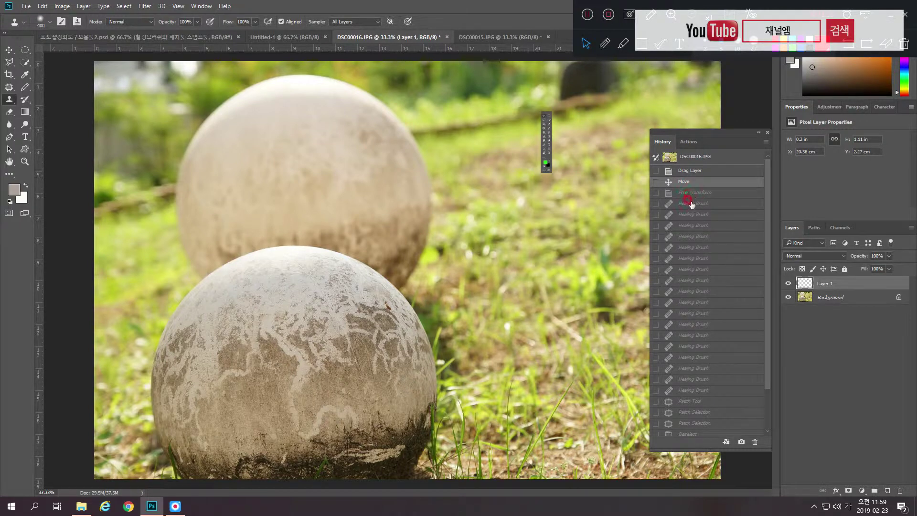
left_click(693, 194)
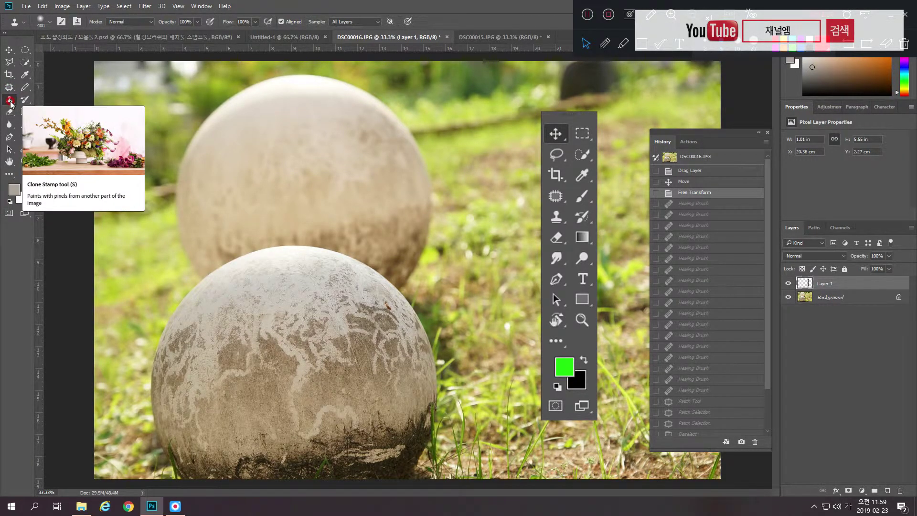
right_click(10, 101)
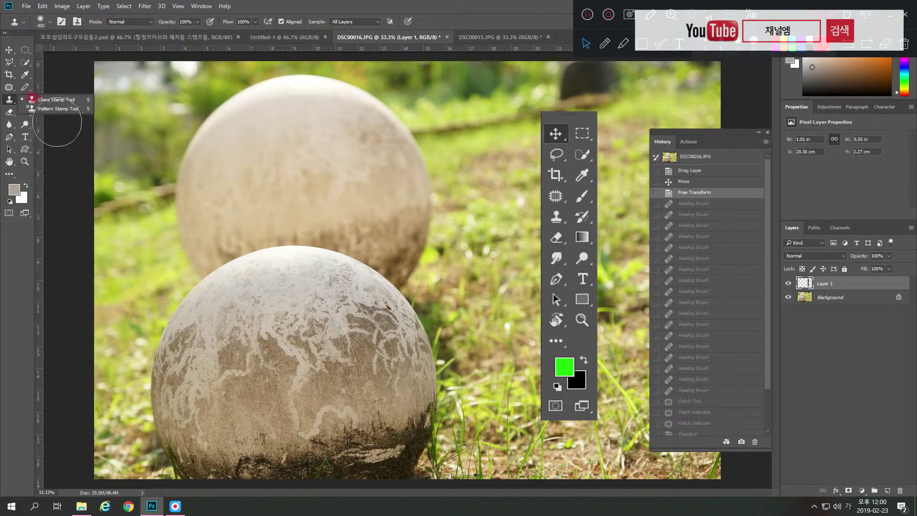
left_click(258, 6)
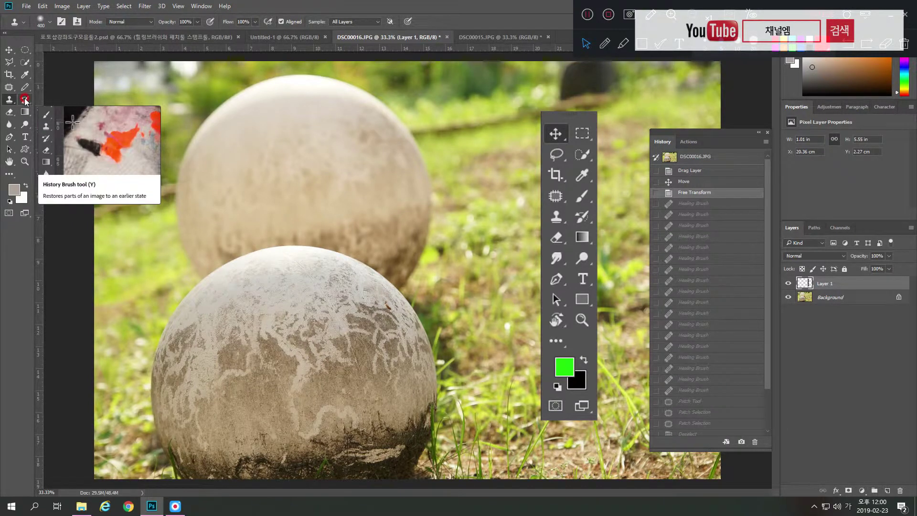
Select the History Brush Tool and target the Background layer in the Layers panel.
left_click(26, 100)
left_click(67, 102)
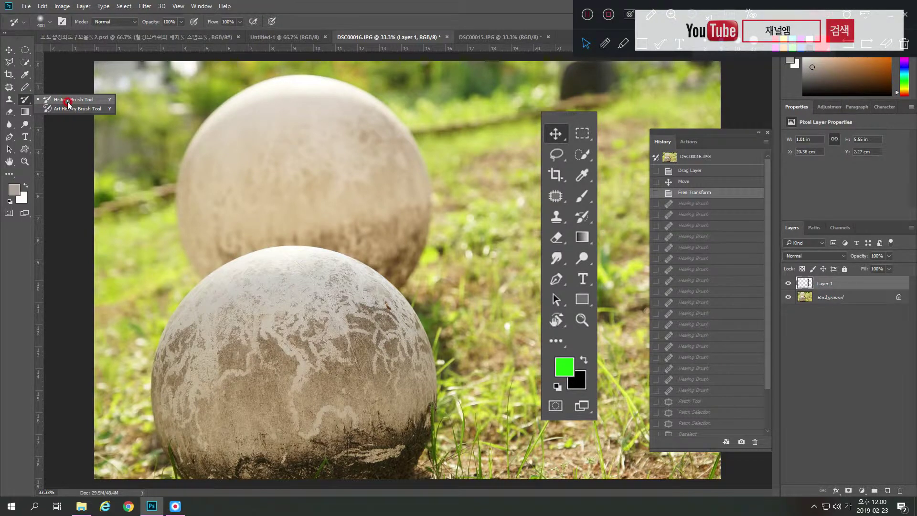
left_click(28, 120)
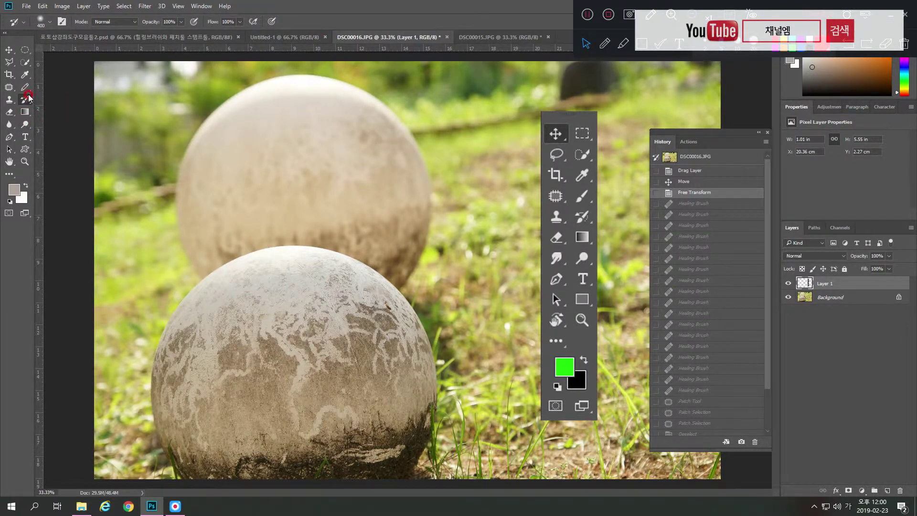
left_click(831, 322)
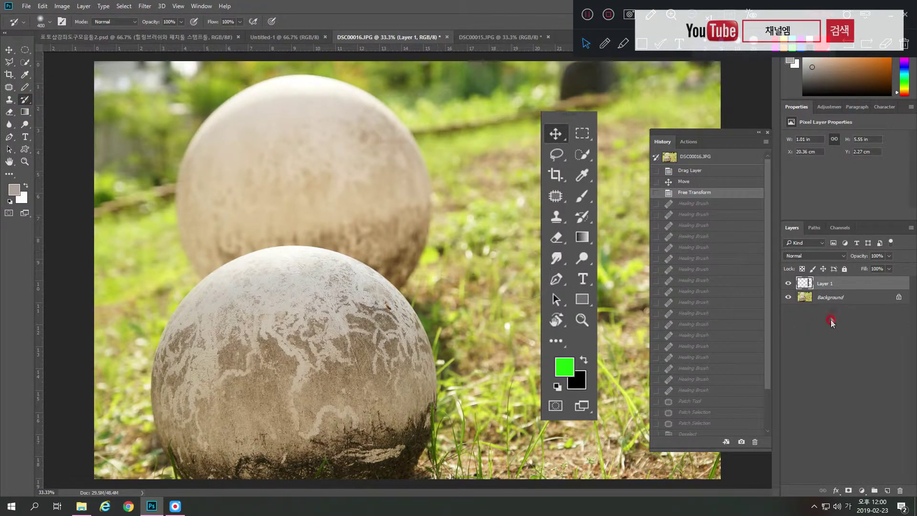
left_click(817, 298)
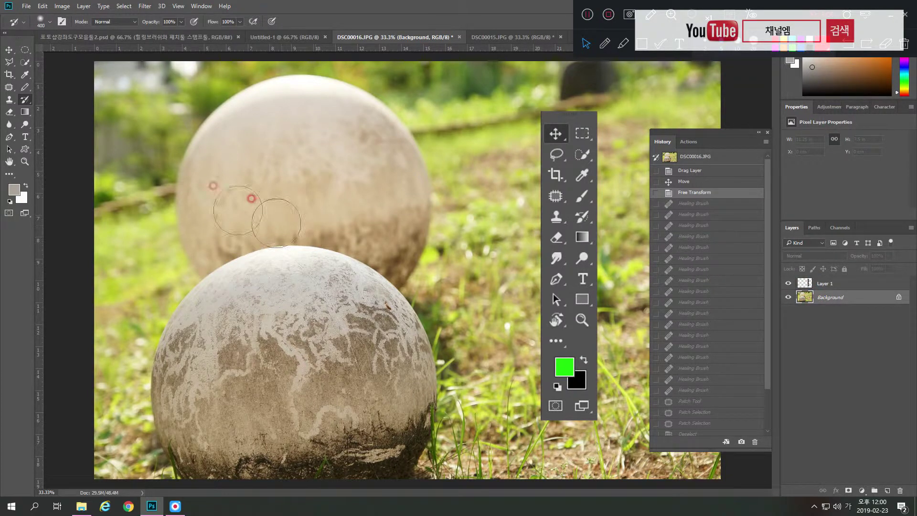
left_click(25, 50)
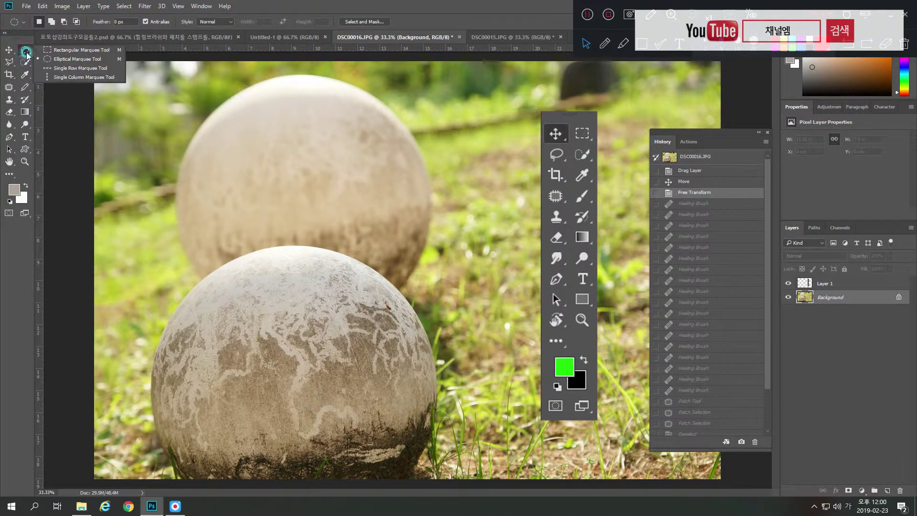
Select a rectangular band across the lower sphere with the Rectangular Marquee.
left_click(67, 52)
left_click(293, 258)
left_click(209, 291)
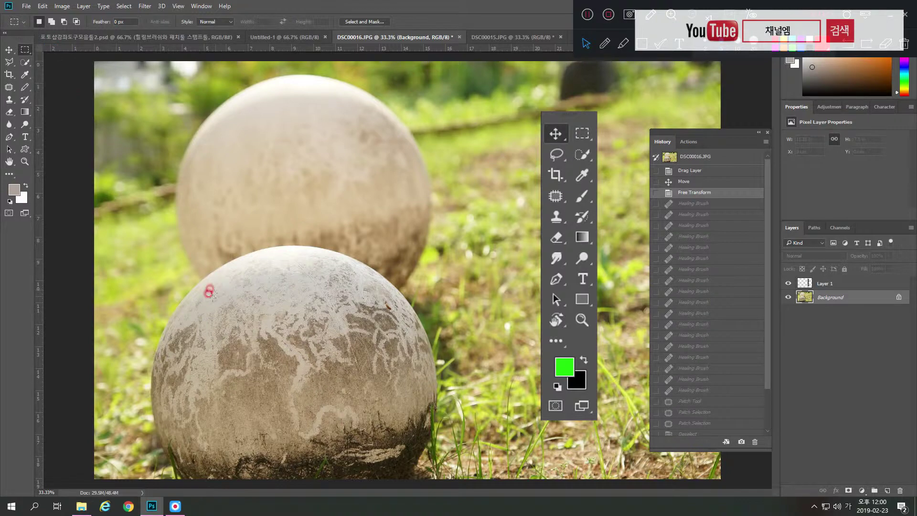
left_click_drag(193, 296, 252, 324)
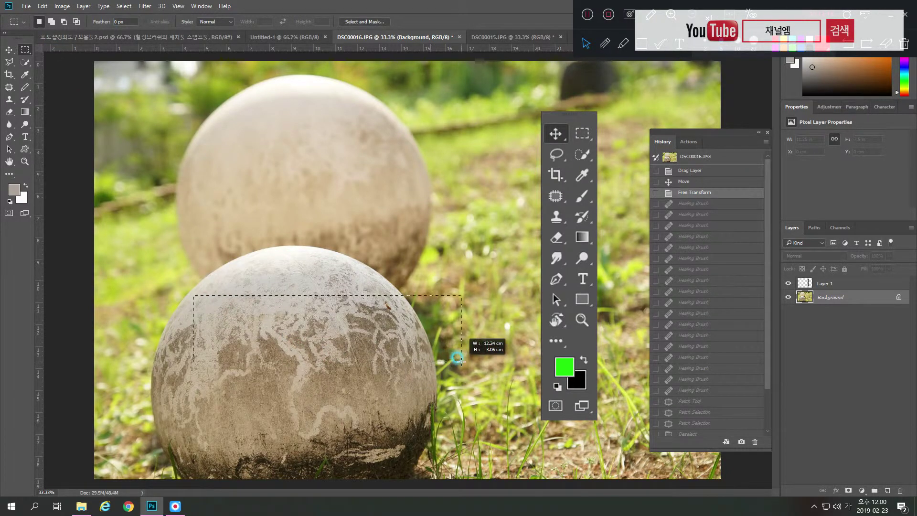
left_click_drag(430, 362, 461, 361)
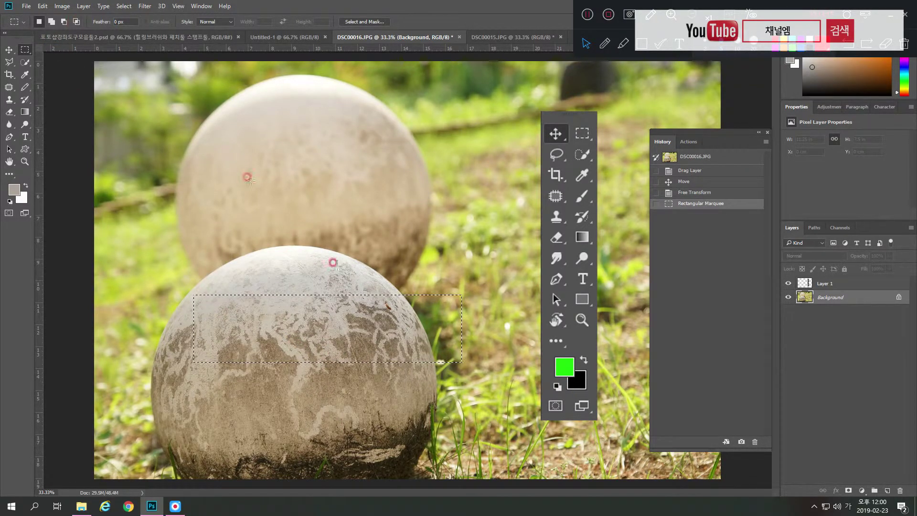
Apply Color Balance with Green +73 and Blue +100 to the band, then deselect.
left_click(62, 6)
mouse_move(107, 30)
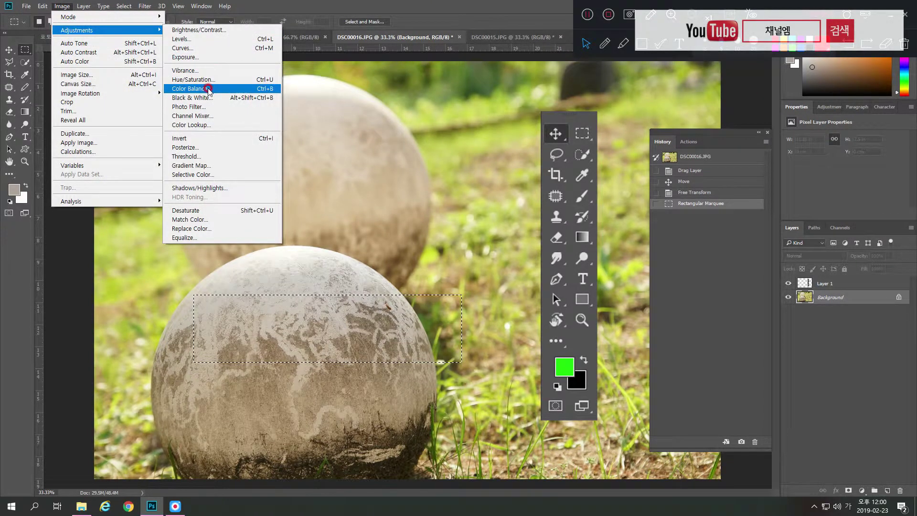
left_click(209, 90)
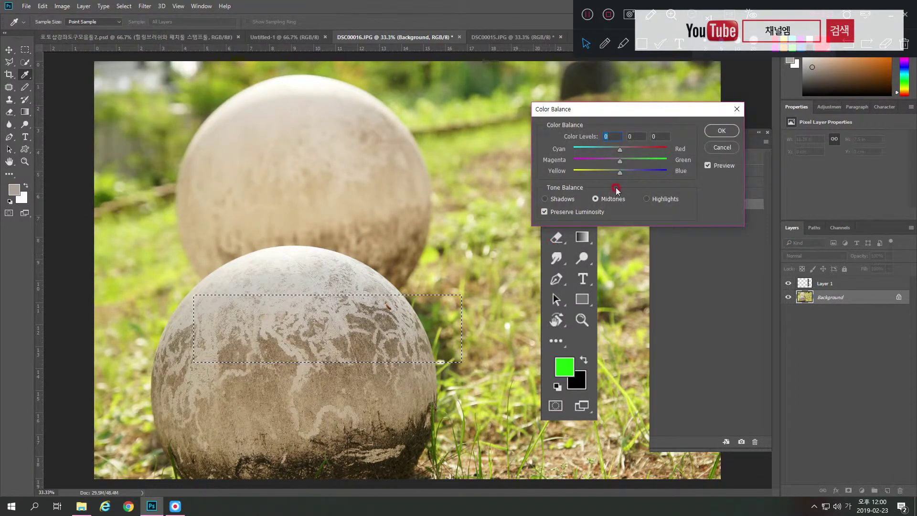
left_click_drag(620, 172, 682, 171)
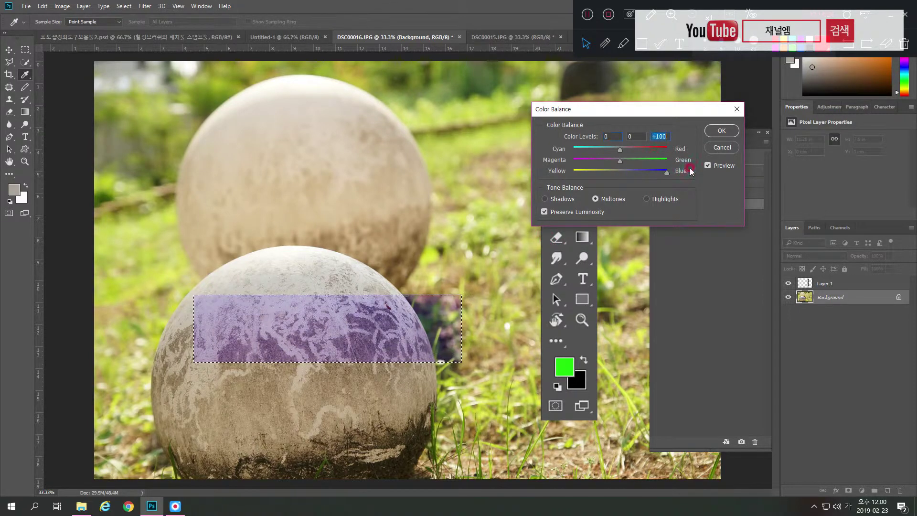
left_click_drag(619, 161, 654, 161)
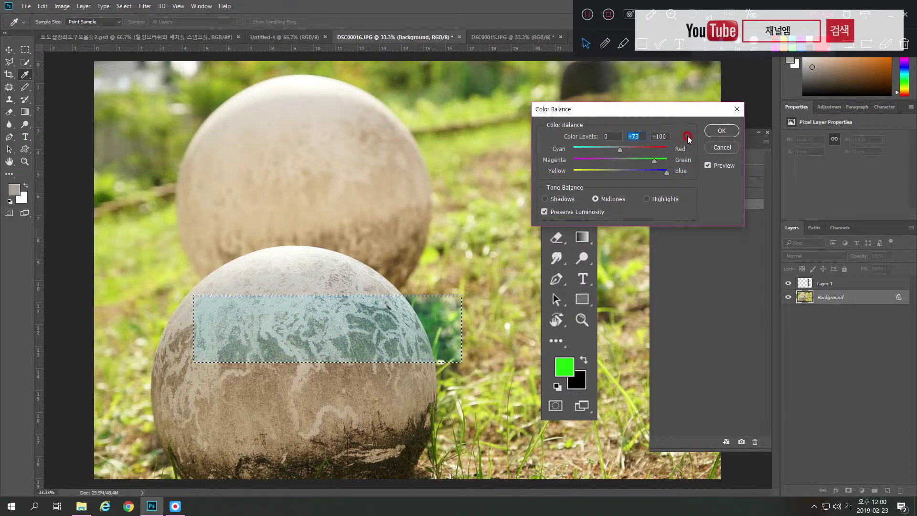
left_click(722, 131)
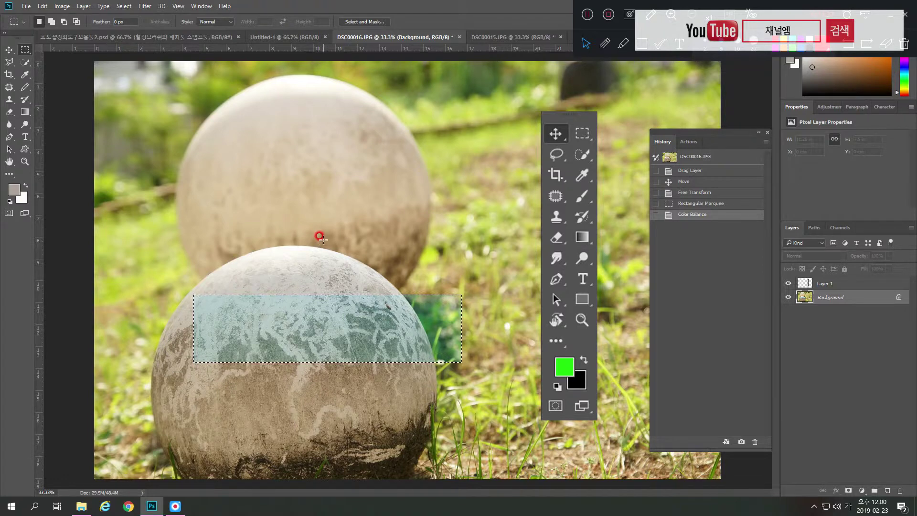
key("ctrl+d")
right_click(25, 87)
left_click(55, 90)
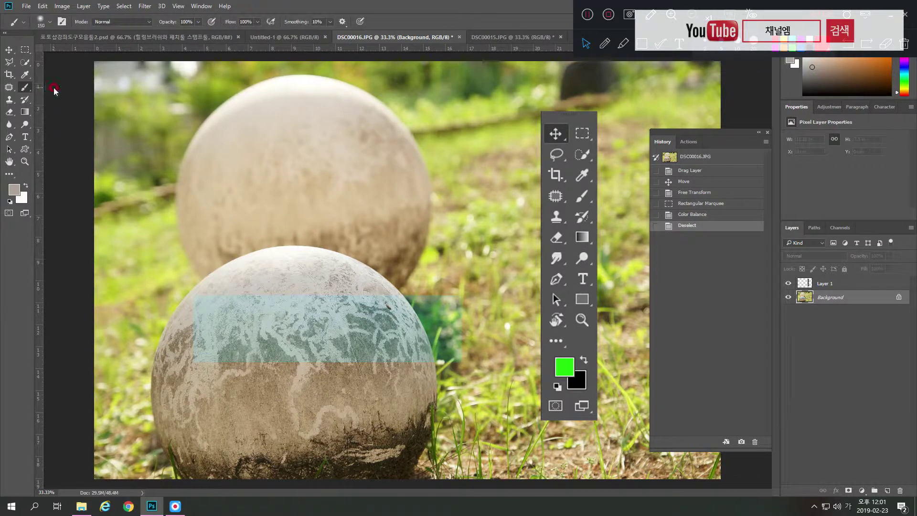
Set the foreground colour to vivid magenta and paint a thick scribble over the upper sphere.
left_click(13, 190)
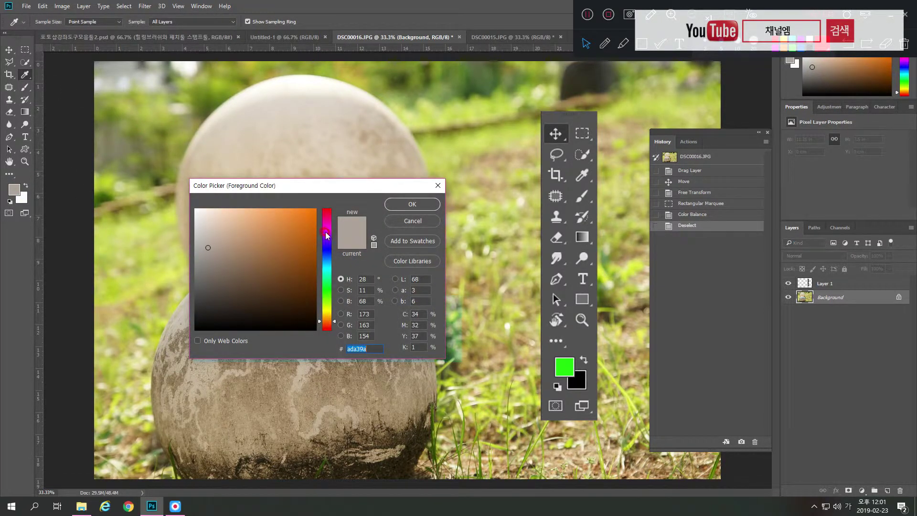
left_click_drag(326, 233, 326, 225)
left_click(300, 209)
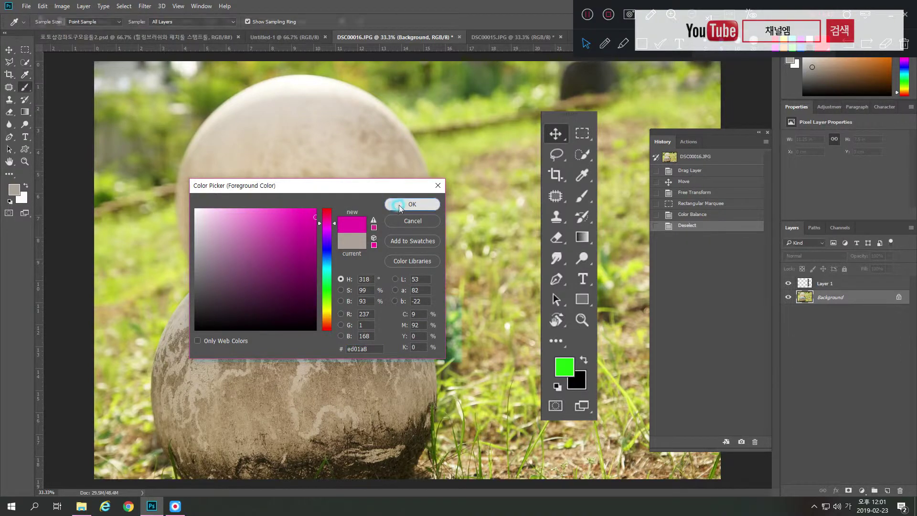
left_click(411, 203)
mouse_move(375, 184)
left_mouse_down()
mouse_move(324, 206)
mouse_move(276, 284)
mouse_move(327, 120)
left_mouse_up()
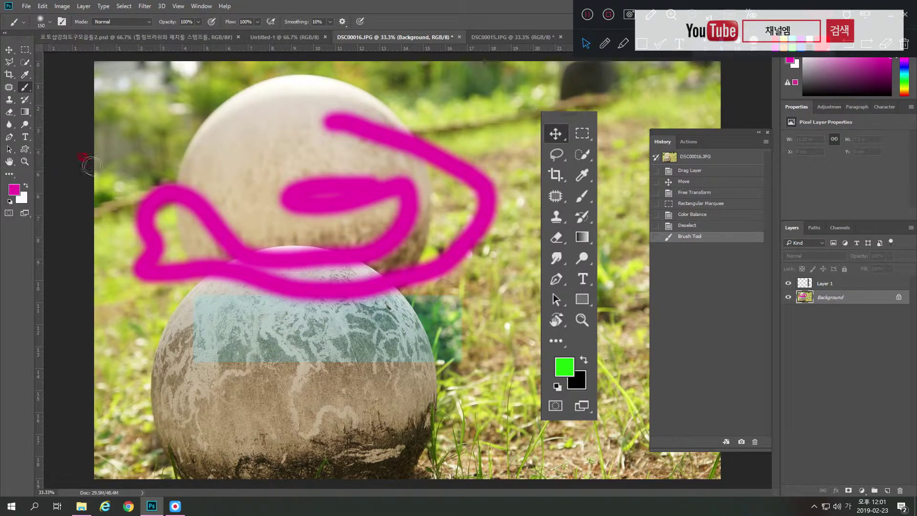
left_click(25, 100)
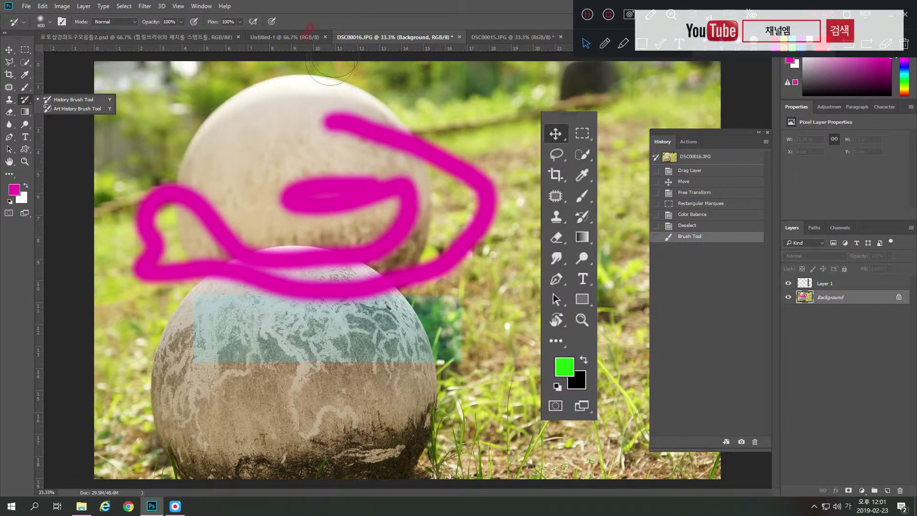
History-brush over the magenta scribble and teal band until the original stone shows again.
left_click(354, 21)
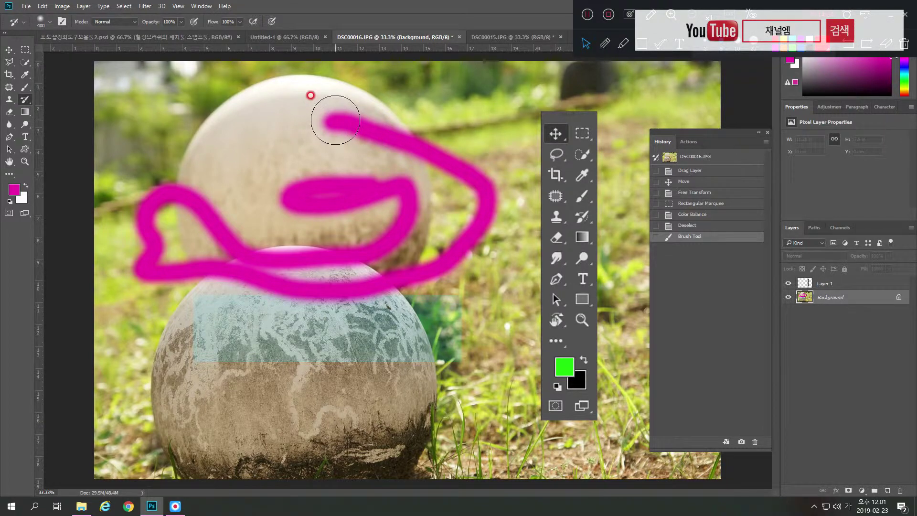
mouse_move(319, 116)
left_mouse_down()
mouse_move(460, 164)
mouse_move(482, 211)
mouse_move(458, 258)
mouse_move(389, 191)
mouse_move(324, 179)
mouse_move(317, 204)
mouse_move(379, 199)
mouse_move(435, 261)
mouse_move(358, 231)
mouse_move(340, 210)
left_mouse_up()
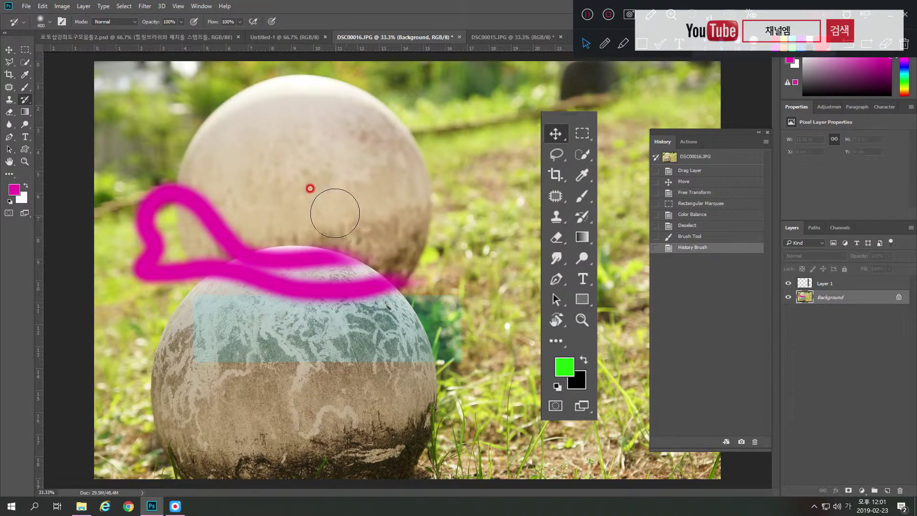
mouse_move(262, 214)
left_mouse_down()
mouse_move(368, 265)
mouse_move(311, 272)
mouse_move(248, 248)
mouse_move(180, 191)
mouse_move(143, 211)
mouse_move(117, 198)
mouse_move(136, 268)
mouse_move(164, 262)
mouse_move(164, 241)
mouse_move(256, 279)
mouse_move(411, 277)
mouse_move(425, 245)
left_mouse_up()
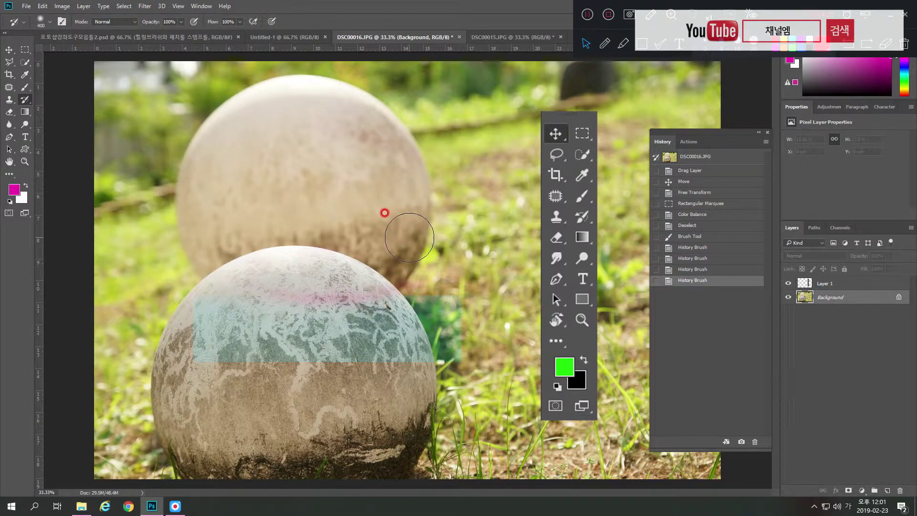
left_click_drag(410, 238, 405, 285)
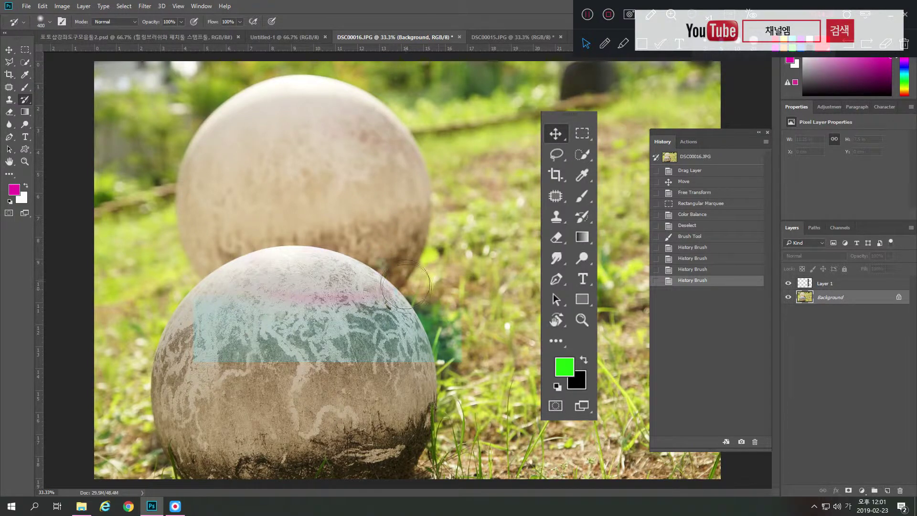
mouse_move(413, 339)
left_mouse_down()
mouse_move(307, 277)
mouse_move(286, 287)
mouse_move(284, 331)
mouse_move(209, 272)
left_mouse_up()
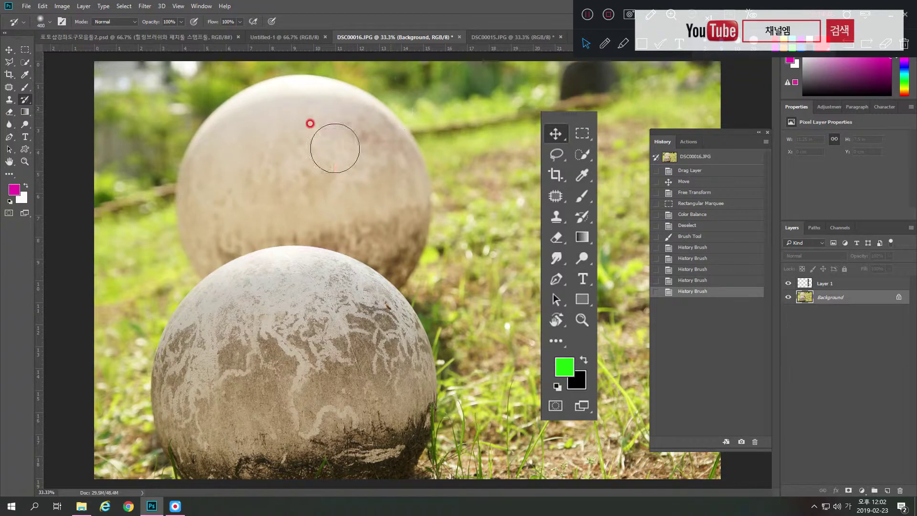
left_click_drag(378, 158, 368, 178)
right_click(25, 99)
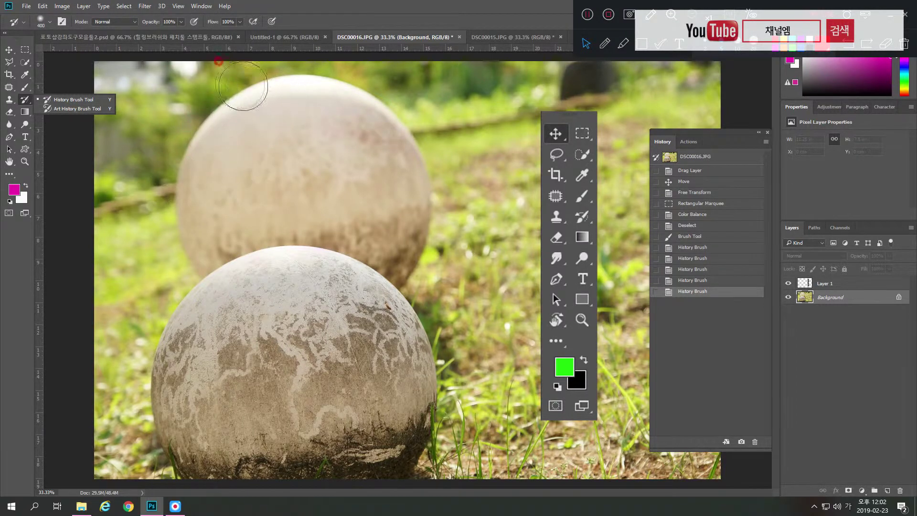
left_click_drag(193, 180, 193, 147)
Erase the background left of the upper sphere with the standard Eraser on the Background layer.
left_click(348, 14)
left_click(10, 114)
left_click_drag(12, 114, 39, 117)
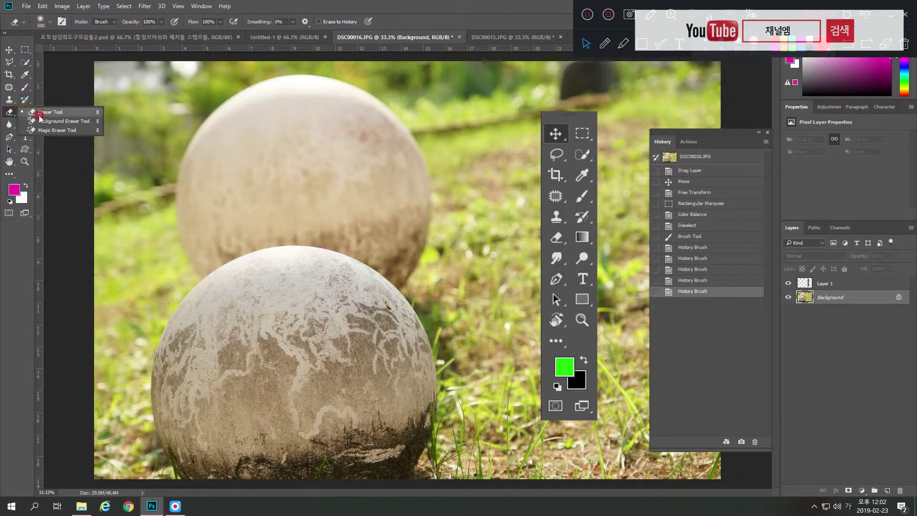
left_click(41, 117)
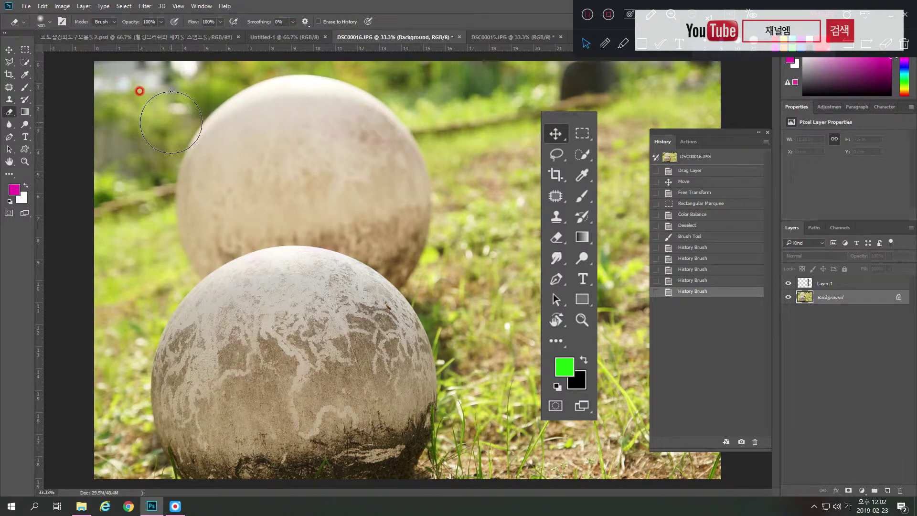
mouse_move(164, 119)
left_mouse_down()
mouse_move(87, 244)
mouse_move(185, 158)
mouse_move(86, 231)
mouse_move(187, 159)
mouse_move(114, 149)
mouse_move(102, 133)
left_mouse_up()
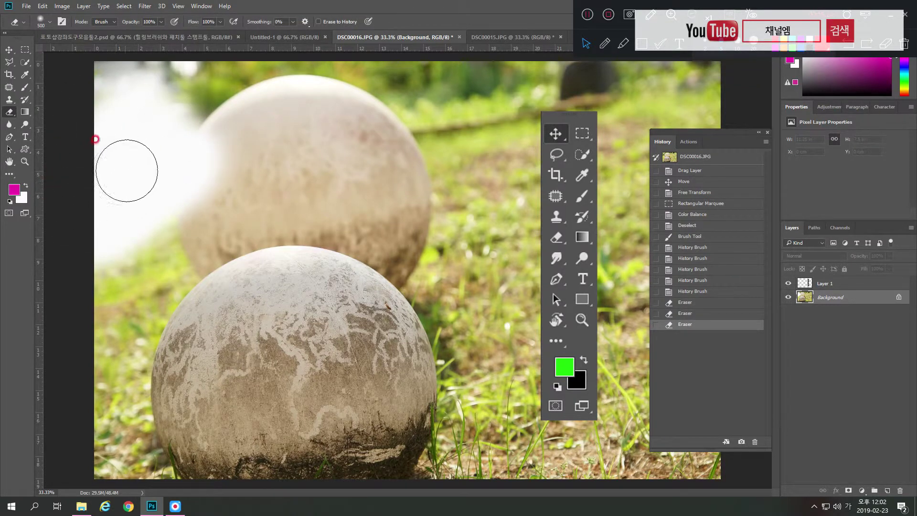
left_click(829, 283)
left_click(830, 298)
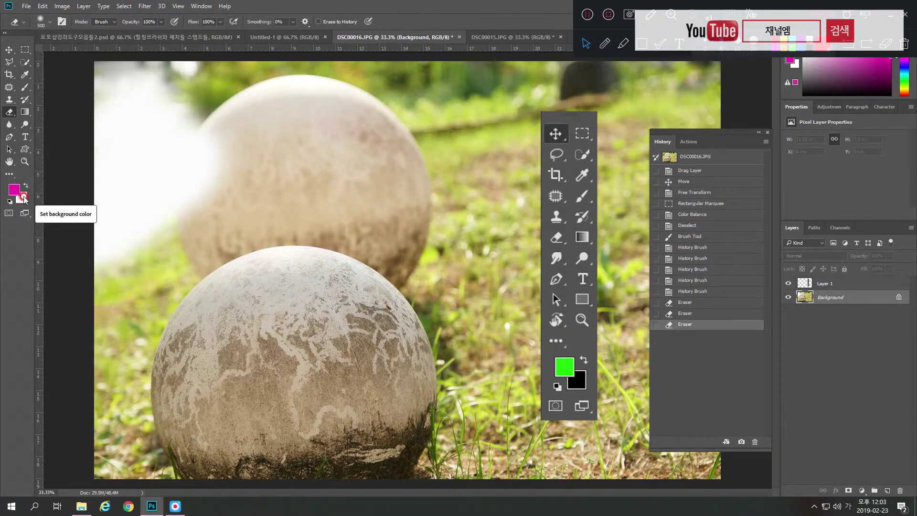
Swap colours and erase down the left edge to the bottom, leaving it magenta.
left_click(26, 187)
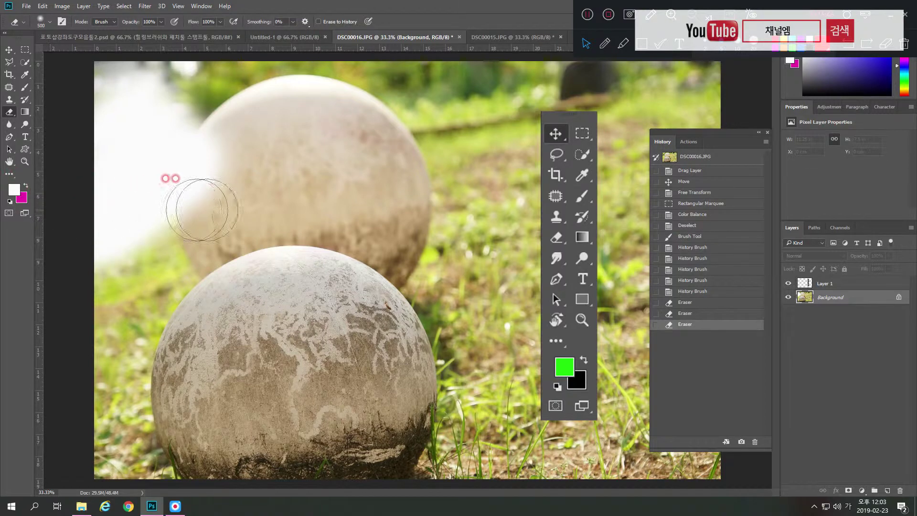
left_click_drag(152, 168, 127, 306)
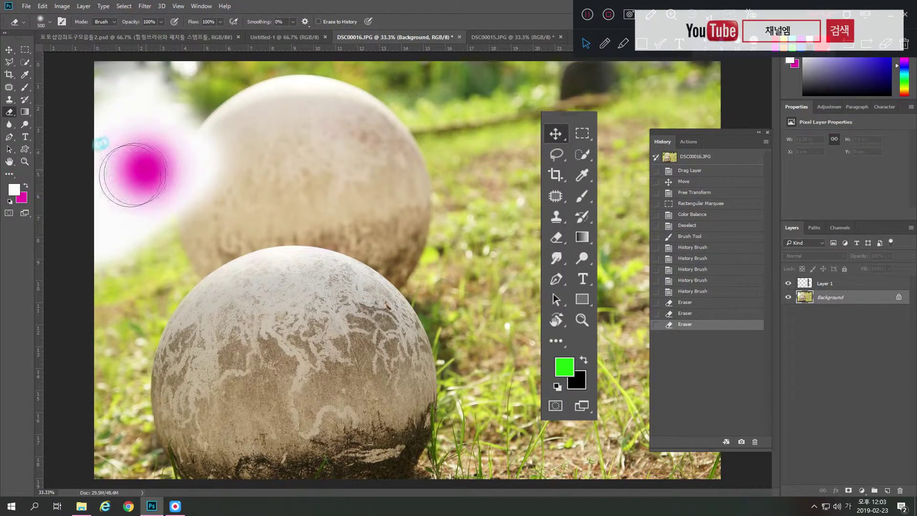
left_click_drag(152, 230, 82, 120)
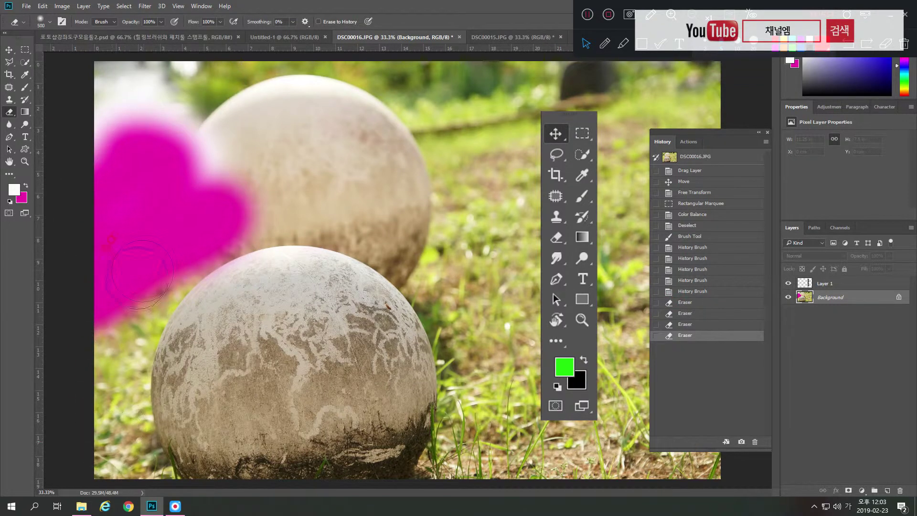
left_click_drag(142, 271, 129, 429)
left_click_drag(115, 348, 186, 277)
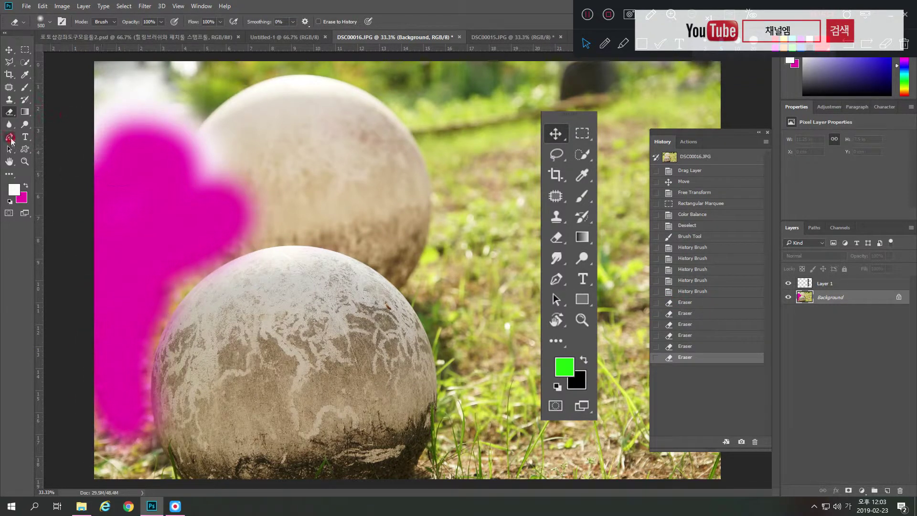
Convert the Background into Layer 0 and erase the left strip and magenta to transparency.
double_click(827, 298)
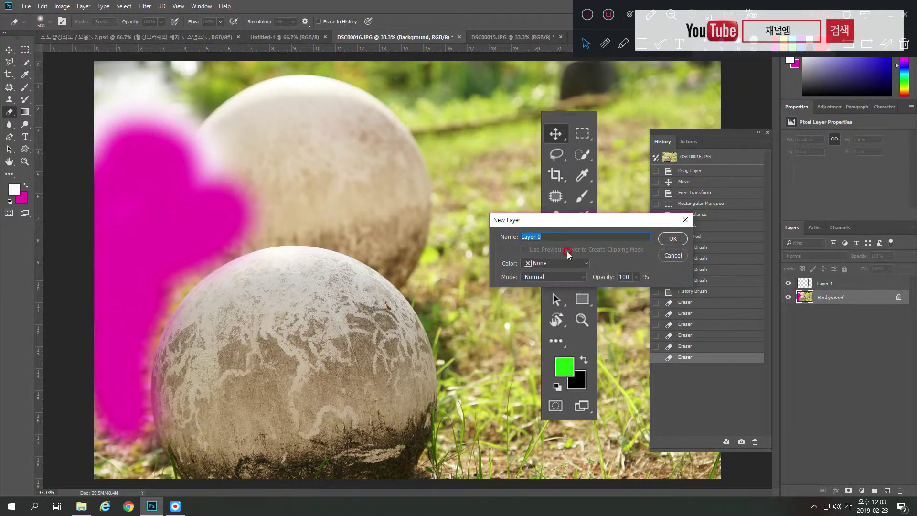
left_click(664, 241)
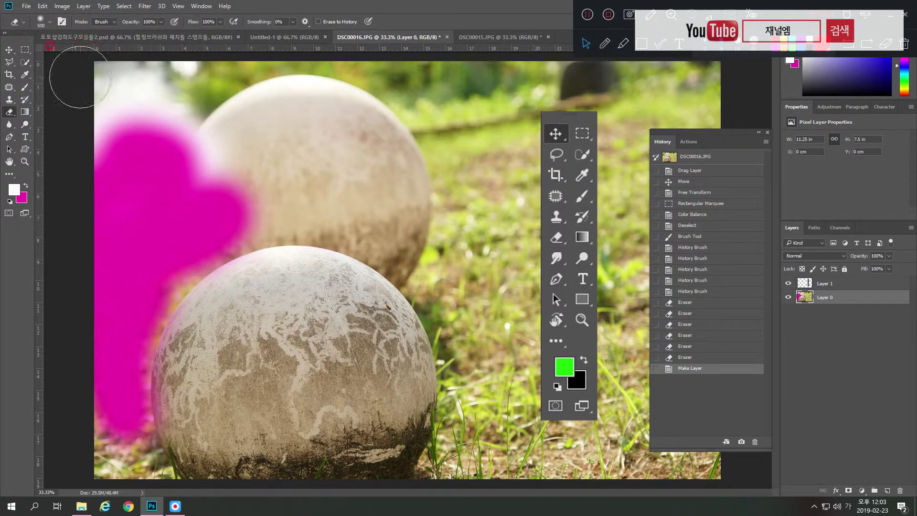
mouse_move(86, 73)
left_mouse_down()
mouse_move(151, 146)
mouse_move(129, 152)
left_mouse_up()
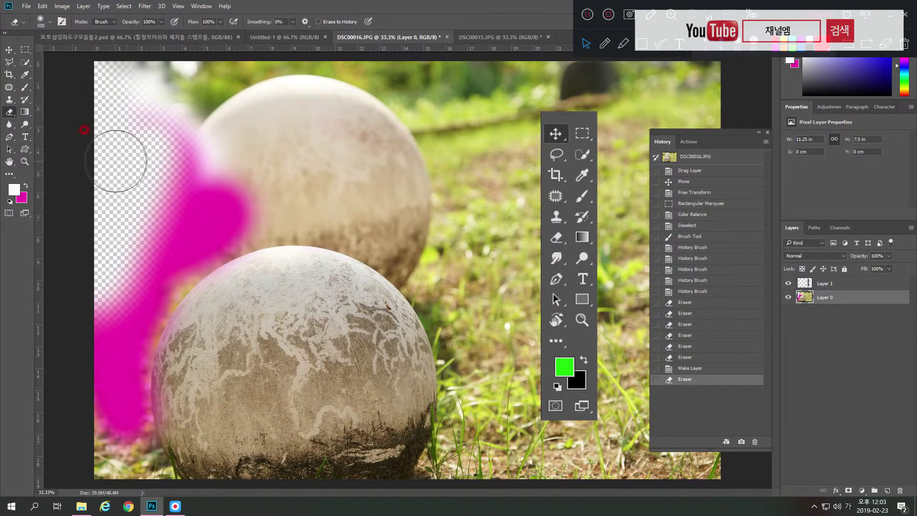
mouse_move(127, 170)
left_mouse_down()
mouse_move(151, 264)
mouse_move(190, 262)
mouse_move(163, 164)
mouse_move(197, 258)
mouse_move(149, 297)
mouse_move(123, 287)
left_mouse_up()
mouse_move(110, 334)
left_mouse_down()
mouse_move(123, 390)
mouse_move(141, 374)
mouse_move(122, 458)
left_mouse_up()
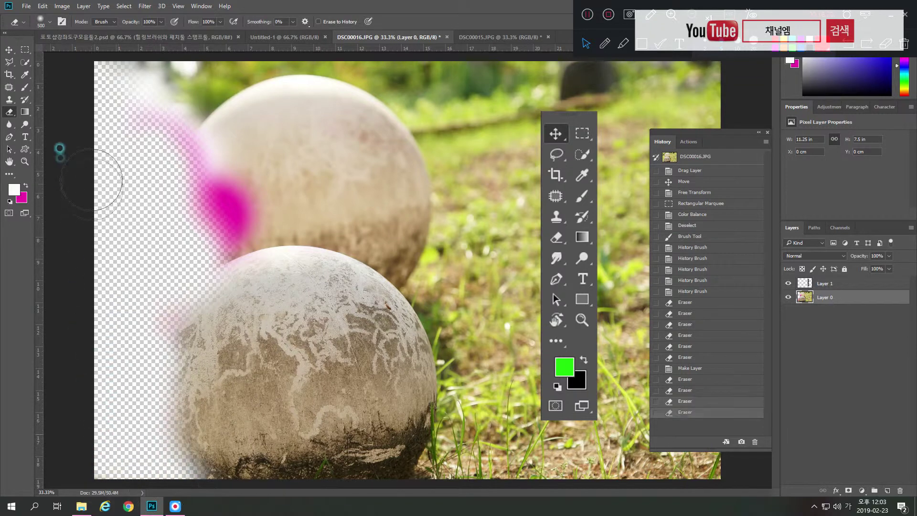
mouse_move(139, 90)
left_mouse_down()
mouse_move(165, 86)
mouse_move(184, 215)
mouse_move(182, 144)
left_mouse_up()
right_click(10, 115)
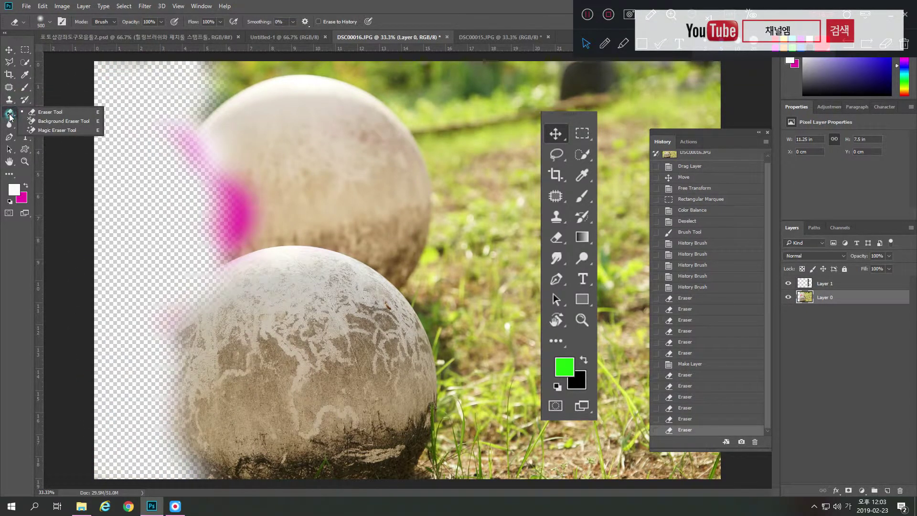
Clear a cloud-shaped patch on top of the front ball to transparency with the Background Eraser.
left_click(36, 125)
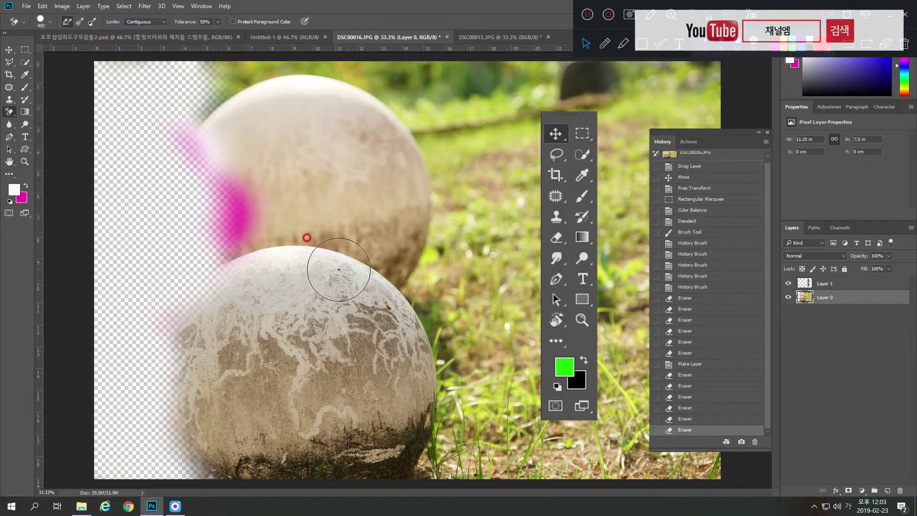
mouse_move(334, 261)
left_mouse_down()
mouse_move(236, 266)
mouse_move(359, 262)
mouse_move(392, 269)
mouse_move(389, 242)
mouse_move(364, 205)
mouse_move(303, 213)
mouse_move(341, 243)
mouse_move(199, 239)
mouse_move(333, 218)
mouse_move(409, 297)
mouse_move(359, 262)
mouse_move(266, 266)
mouse_move(218, 291)
mouse_move(409, 338)
mouse_move(296, 306)
mouse_move(175, 335)
left_mouse_up()
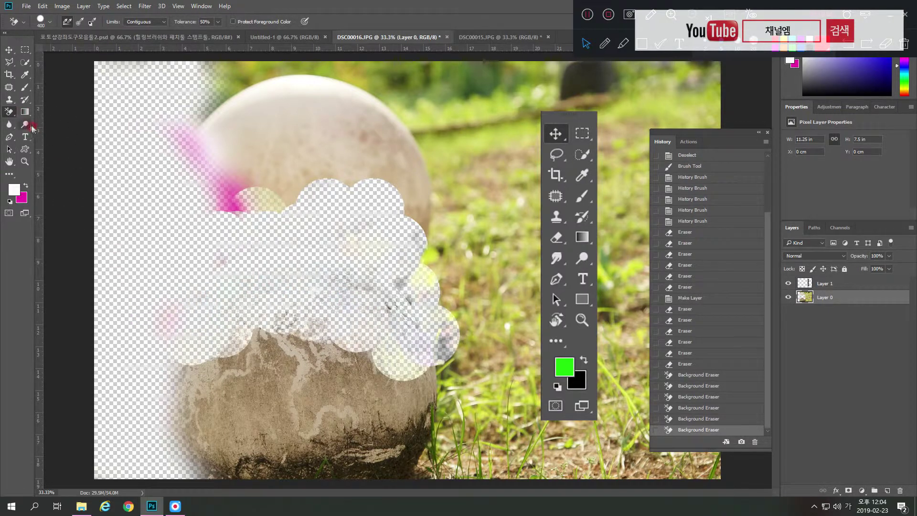
right_click(8, 111)
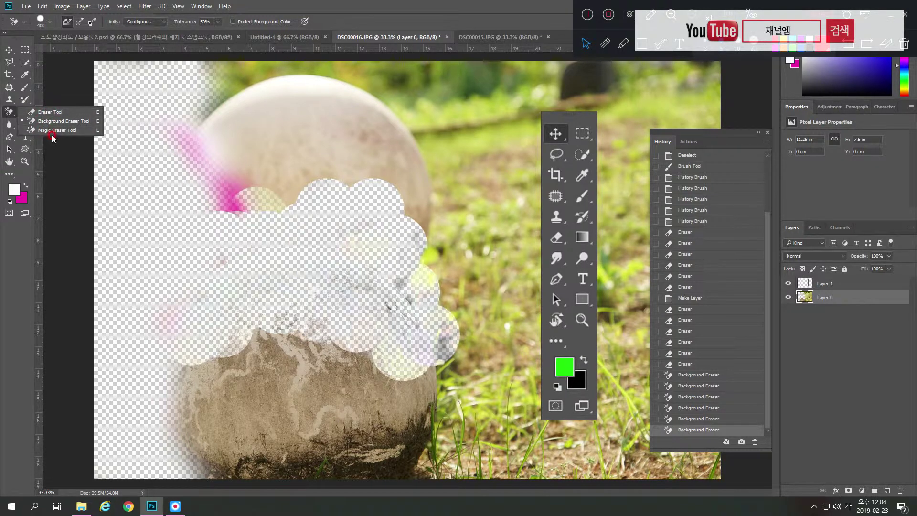
left_click(53, 131)
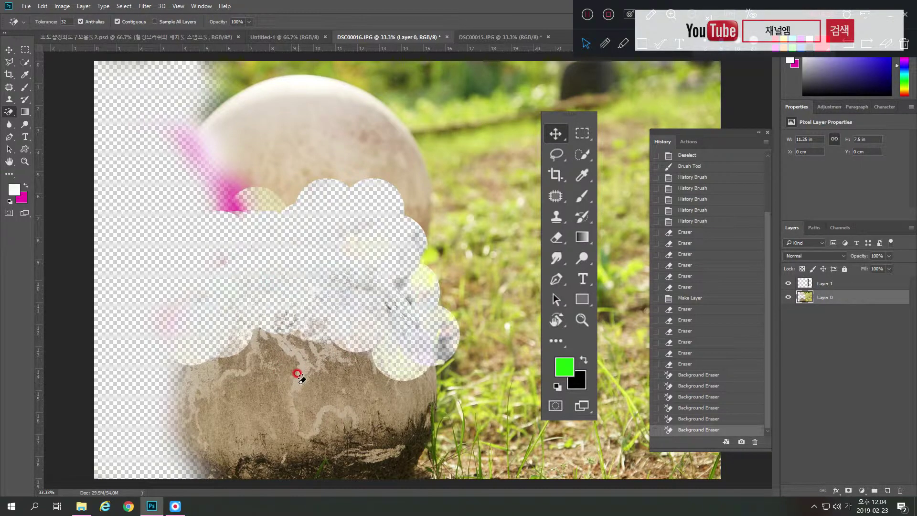
Magic-erase the front stone ball and the dirt around its base.
left_click(297, 374)
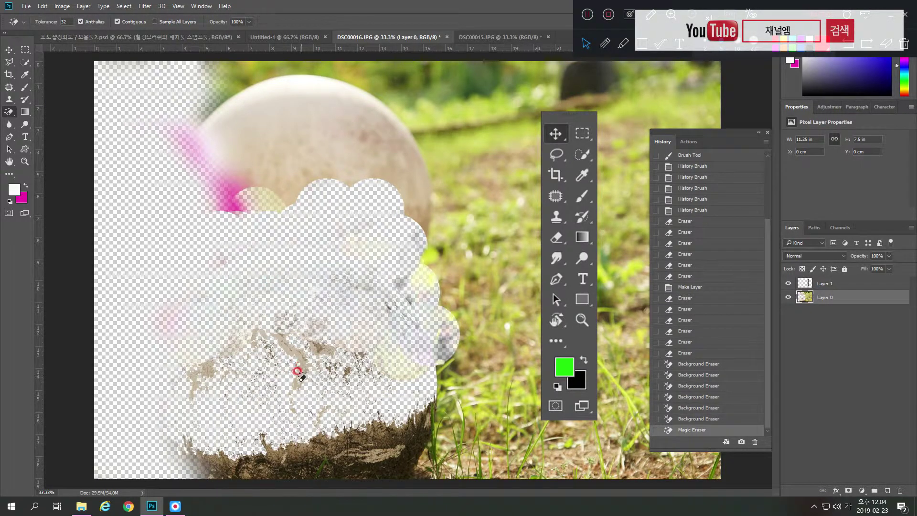
left_click(386, 427)
left_click(374, 449)
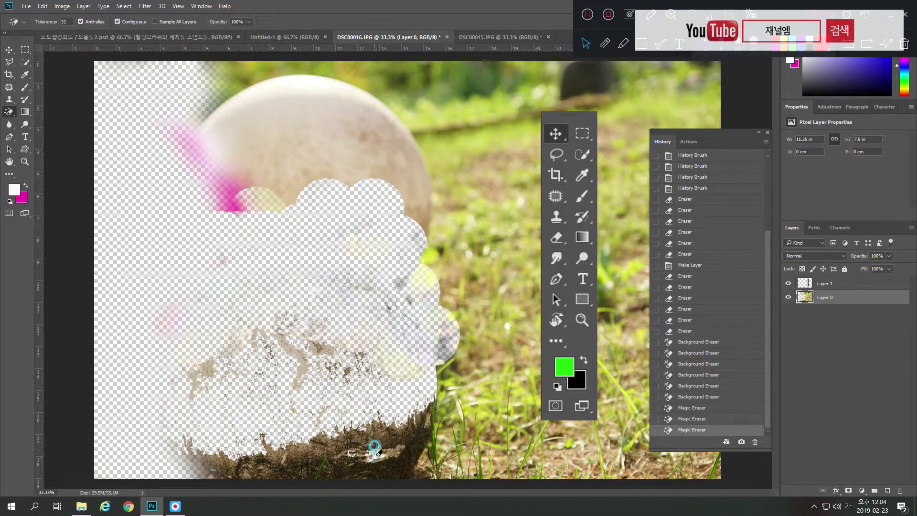
left_click(400, 436)
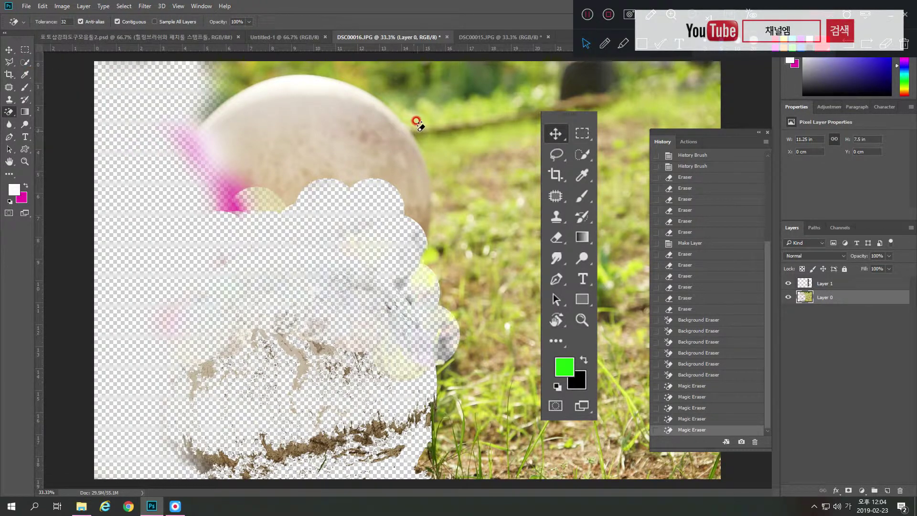
Magic-erase the back ball, its white arc and the pink streaks, then return to the plain Eraser.
left_click(389, 141)
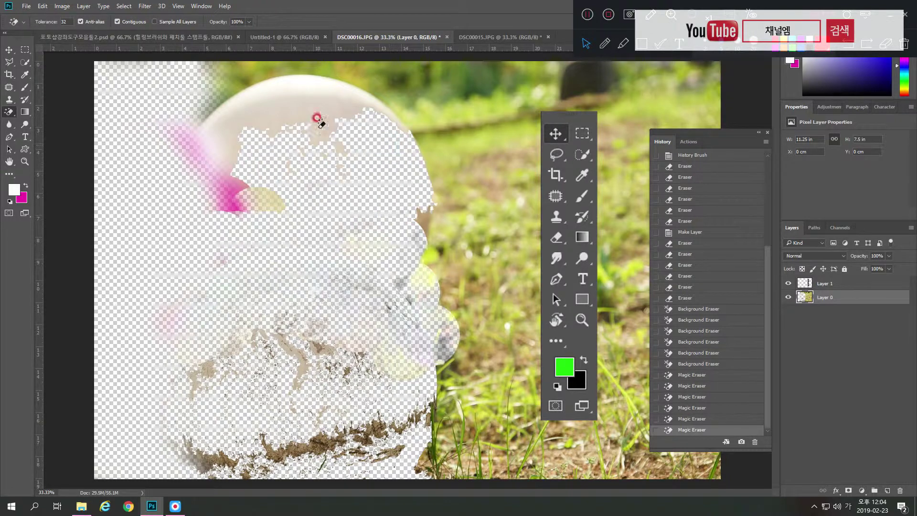
left_click(293, 94)
left_click(224, 177)
left_click(206, 158)
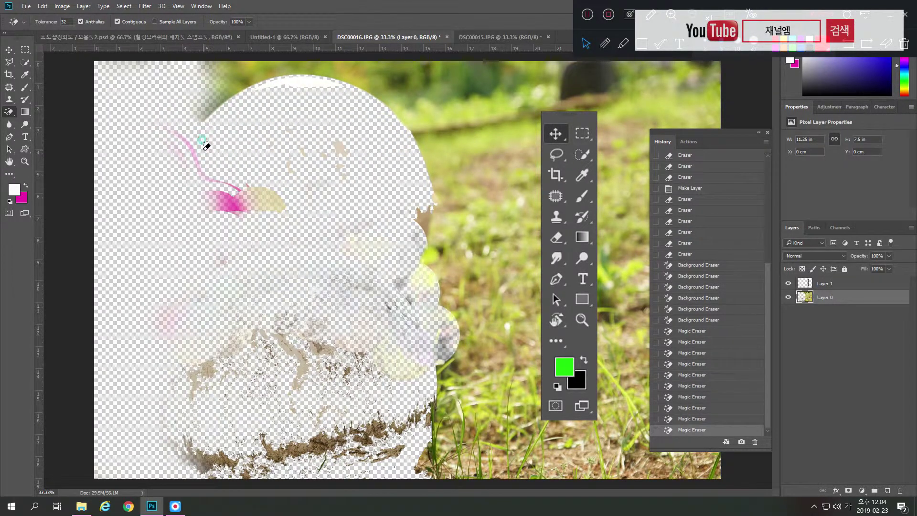
left_click(221, 196)
left_click(233, 198)
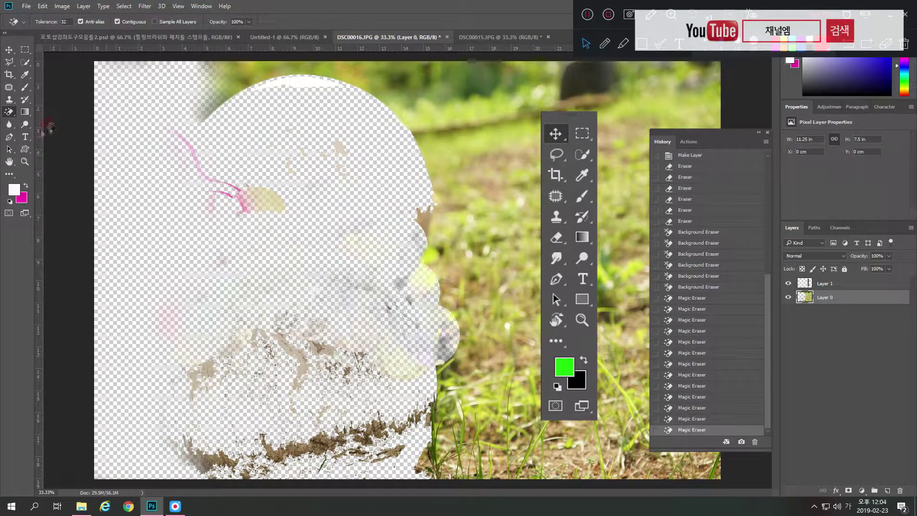
right_click(9, 111)
left_click(39, 115)
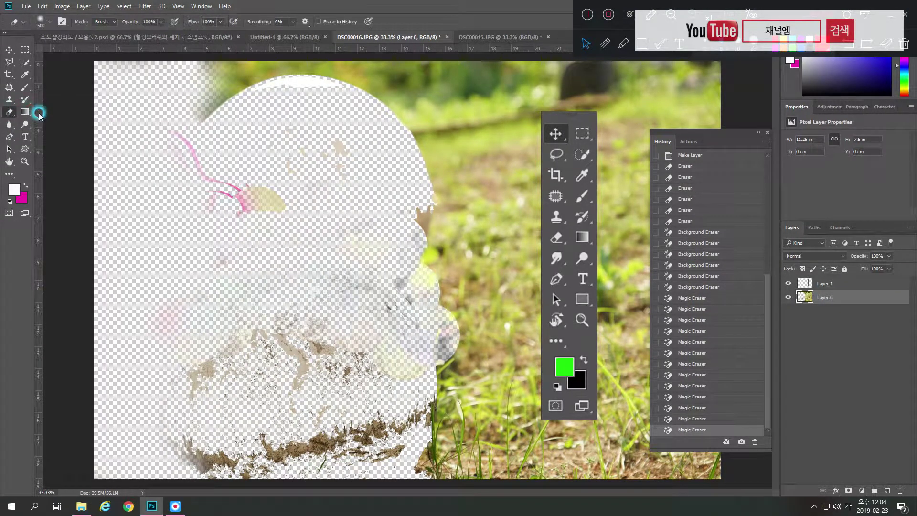
mouse_move(25, 112)
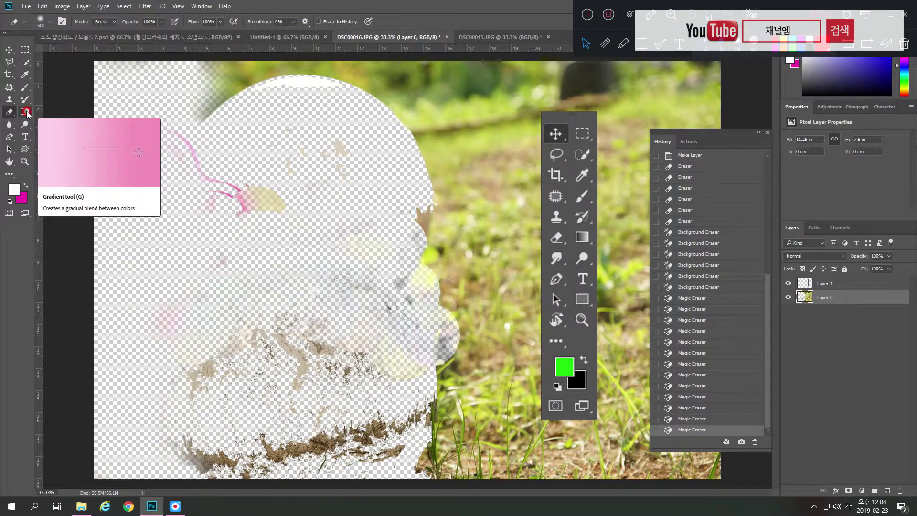
Switch to the Paint Bucket Tool from the gradient flyout and test a fill on the transparent area.
left_click_drag(27, 114, 65, 114)
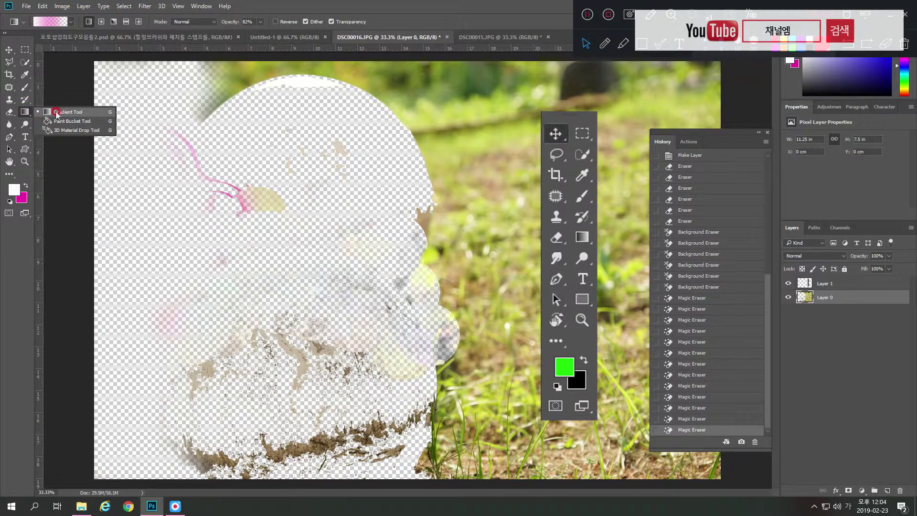
left_click_drag(51, 121, 51, 125)
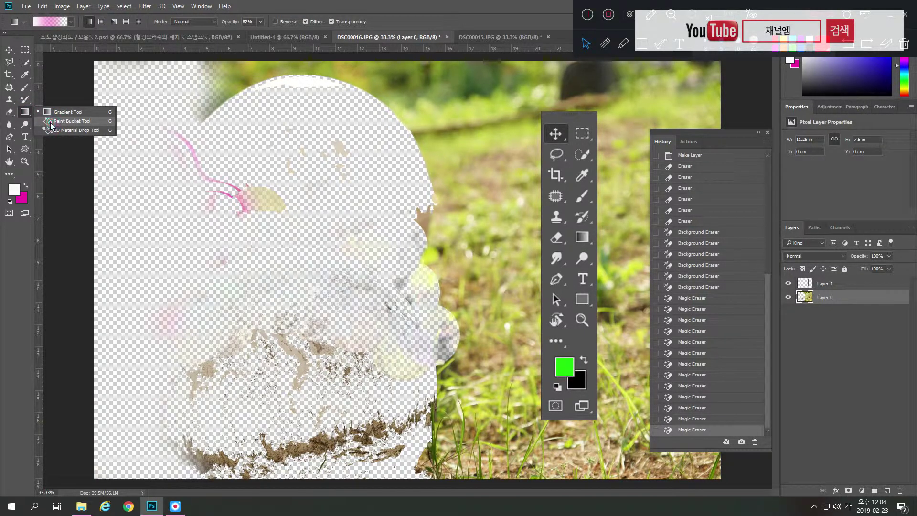
left_click(51, 126)
left_click(374, 137)
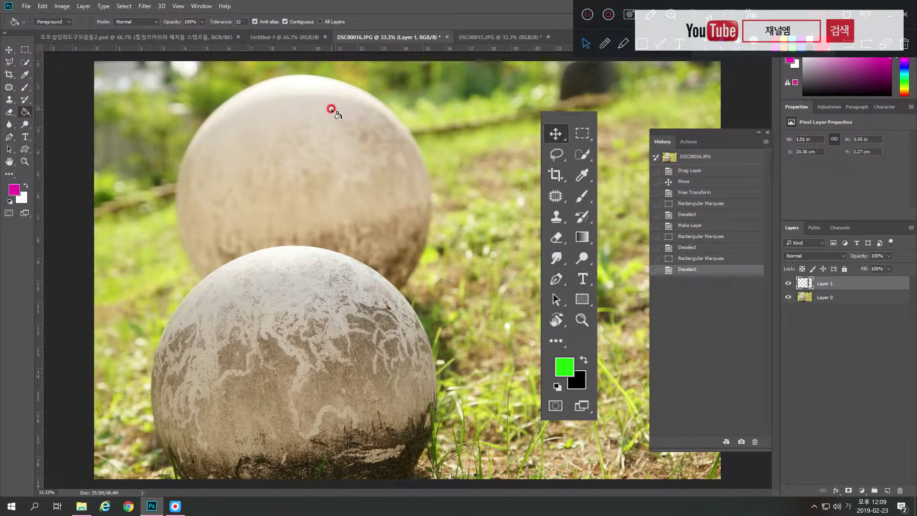
Fill a rectangular marquee over the upper ball with magenta, then deselect.
key("m")
left_click_drag(336, 123, 460, 200)
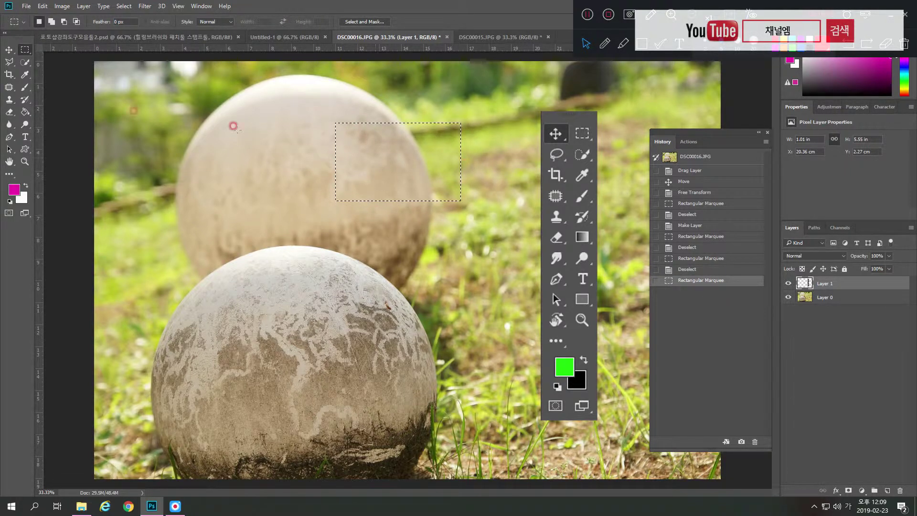
left_click(25, 111)
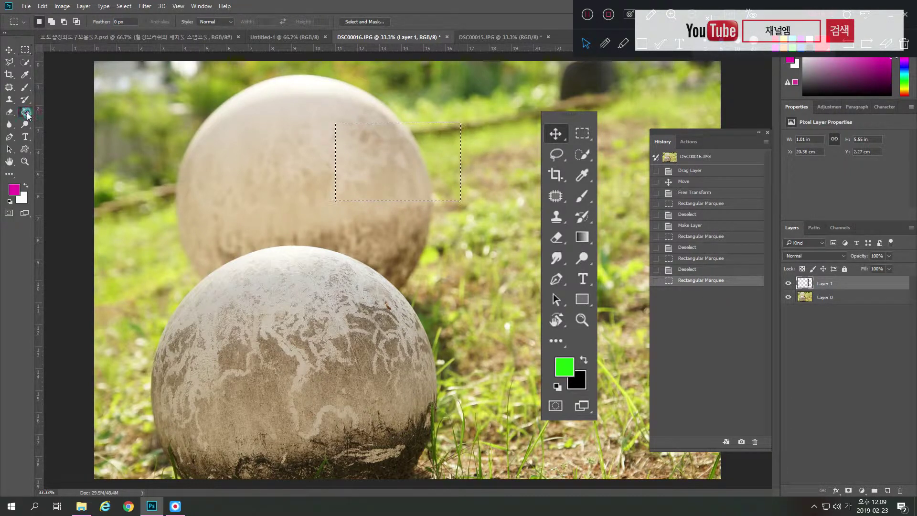
left_click(387, 162)
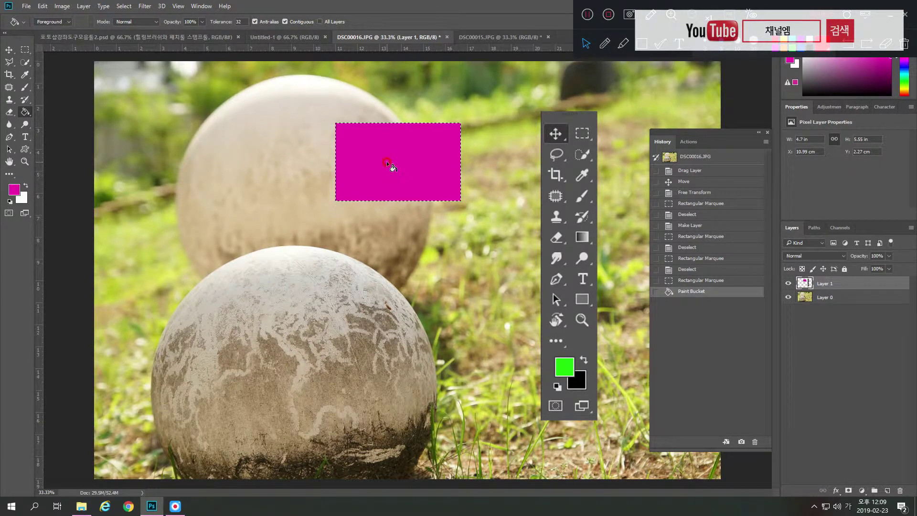
key("ctrl+d")
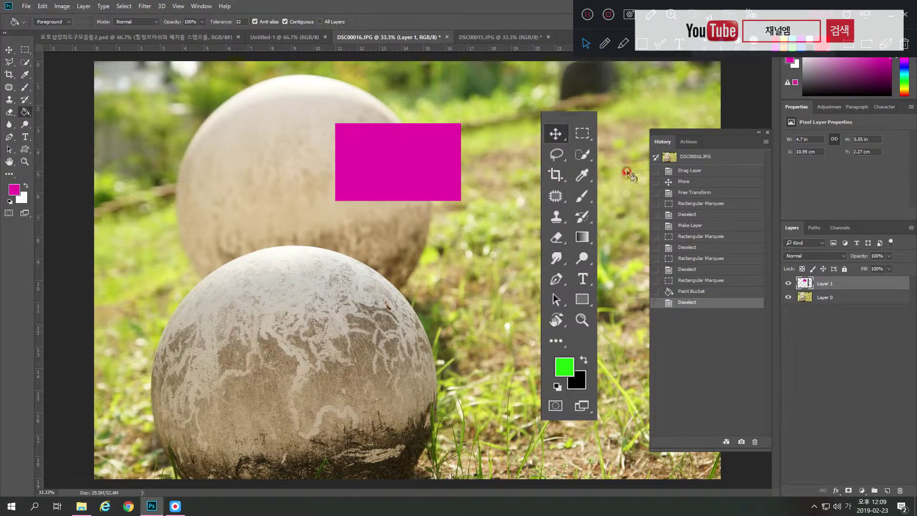
Paint-bucket the toolbox graphic's background and its green and black swatches magenta.
left_click(575, 123)
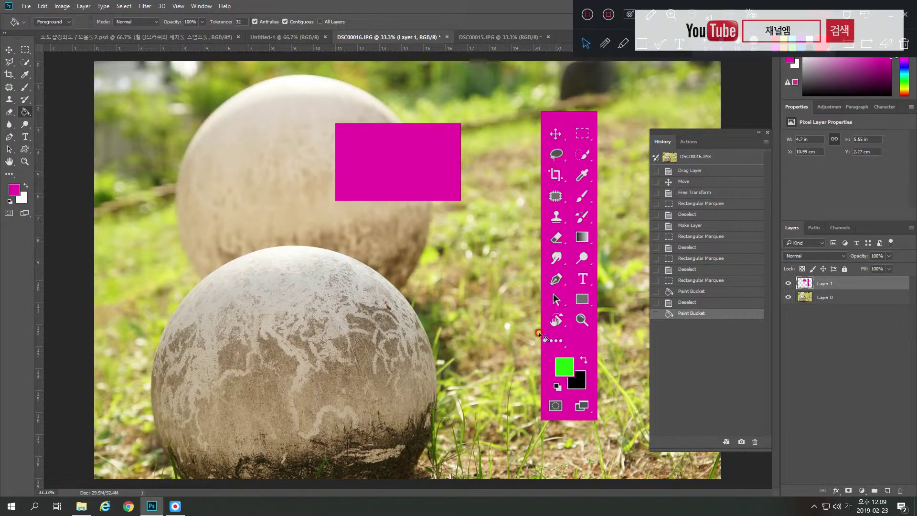
left_click(566, 371)
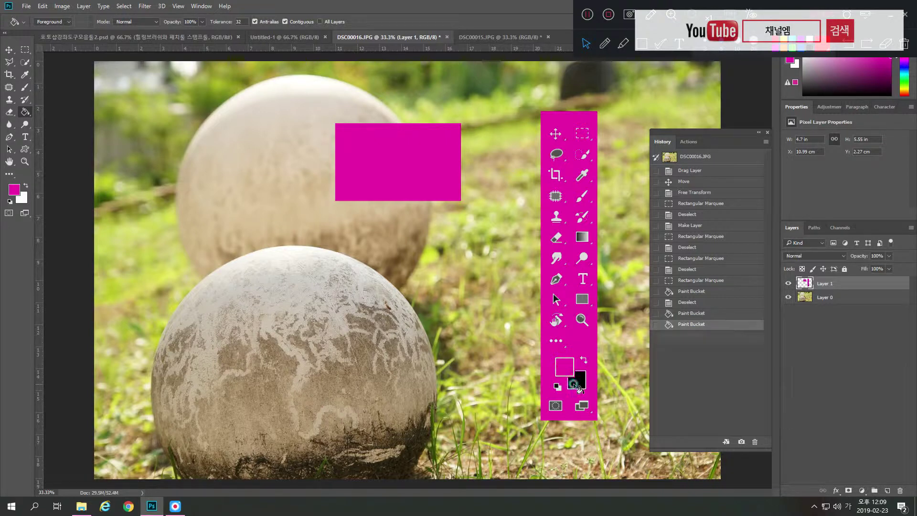
left_click(574, 384)
Set the foreground colour to bright green #62dc08 and fill the toolbox graphic green.
left_click(14, 190)
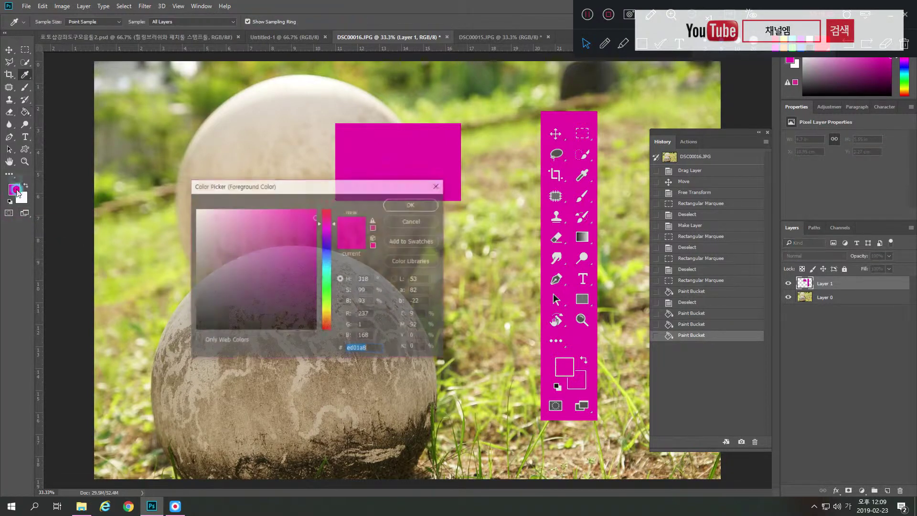
left_click_drag(325, 264, 327, 298)
left_click(312, 225)
left_click(415, 204)
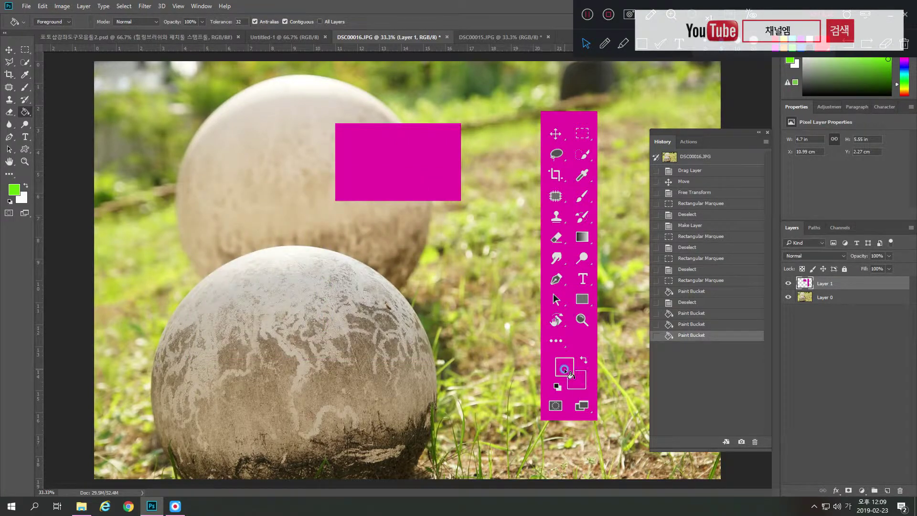
left_click(565, 371)
left_click(584, 378)
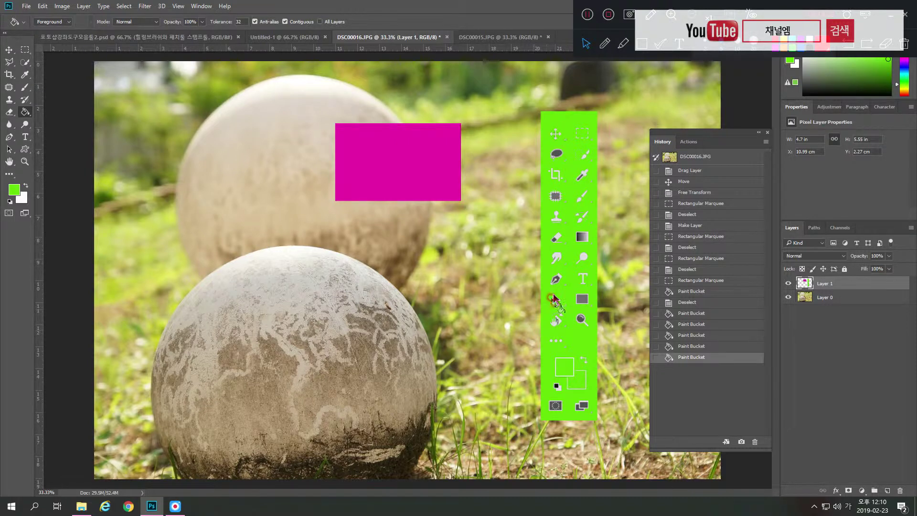
On Layer 0, fill three patches of the lower sphere green, then switch to the Gradient Tool.
left_click(826, 296)
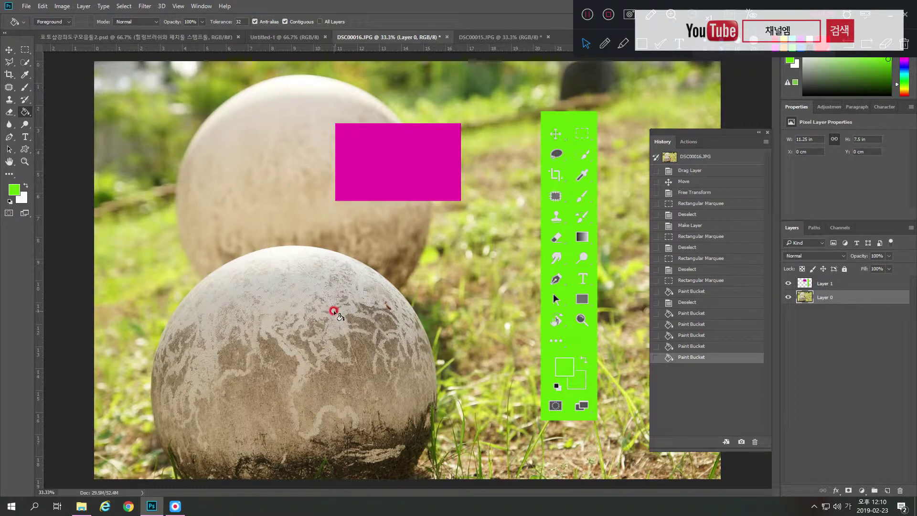
left_click(263, 330)
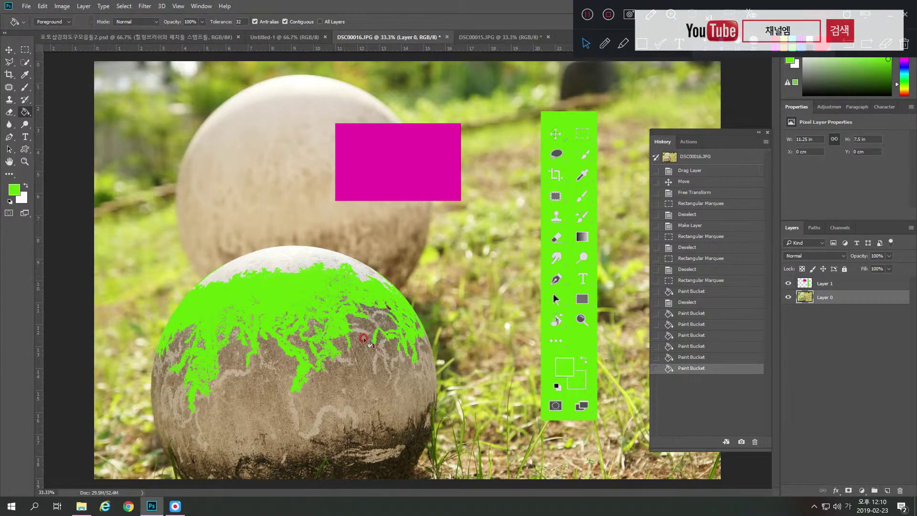
left_click(289, 260)
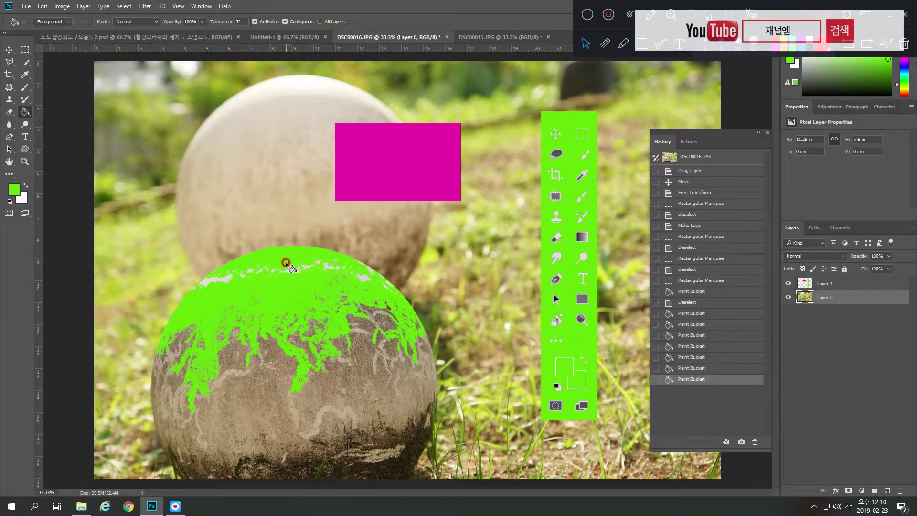
left_click(320, 416)
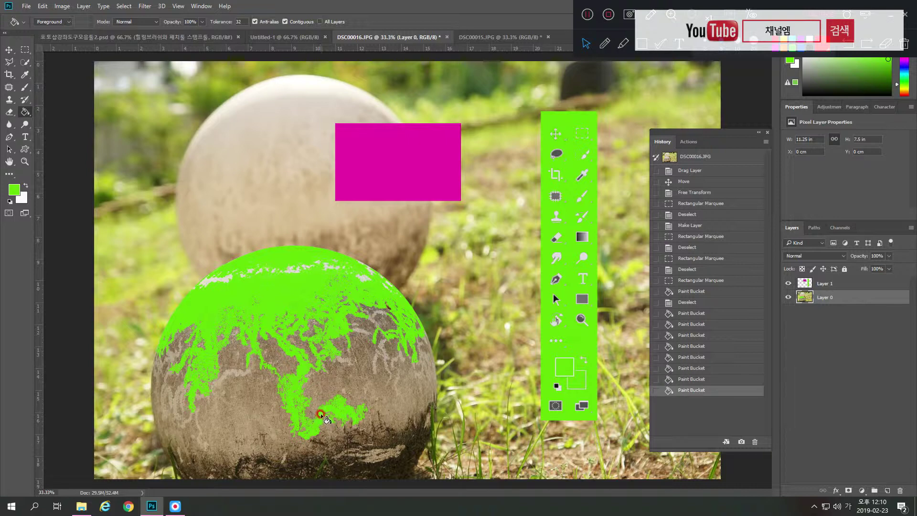
right_click(25, 112)
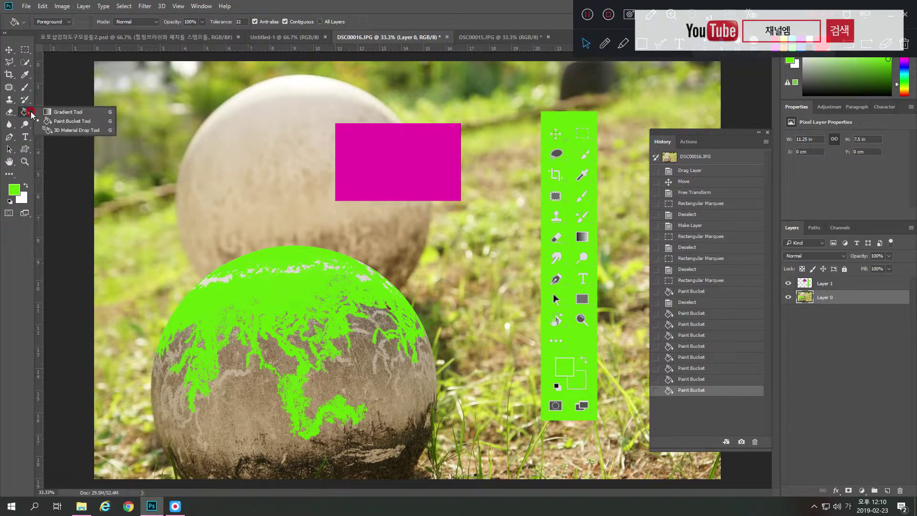
left_click(67, 112)
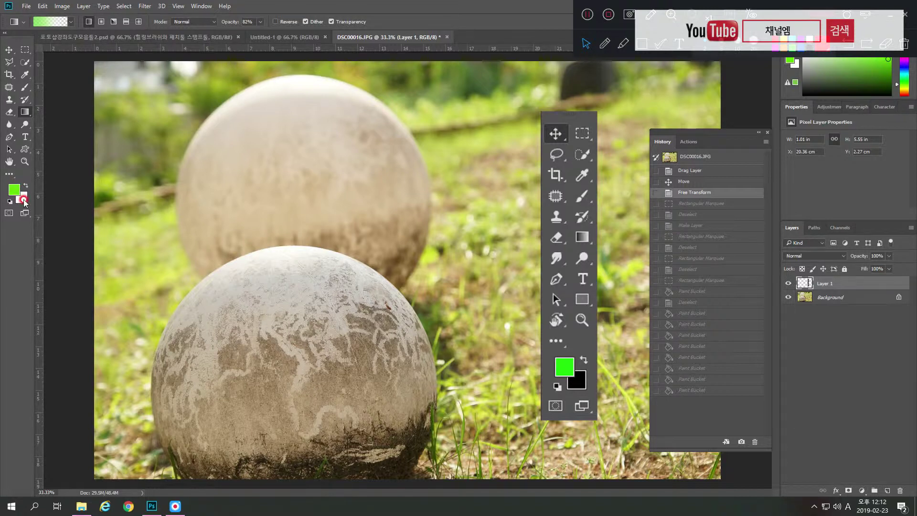
In the Gradient Editor, move the white colour stop from 76% to 80%.
left_click(50, 22)
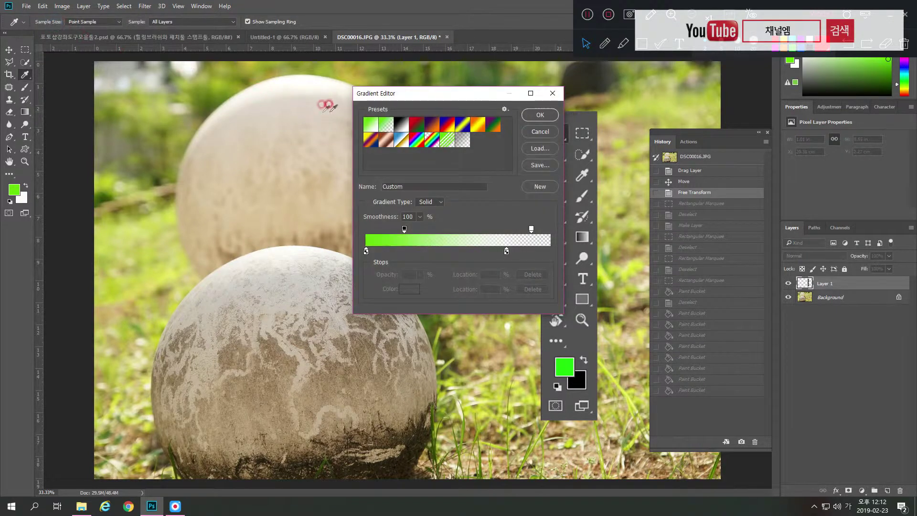
mouse_move(426, 95)
left_mouse_down()
mouse_move(363, 80)
mouse_move(407, 81)
left_mouse_up()
left_click(385, 214)
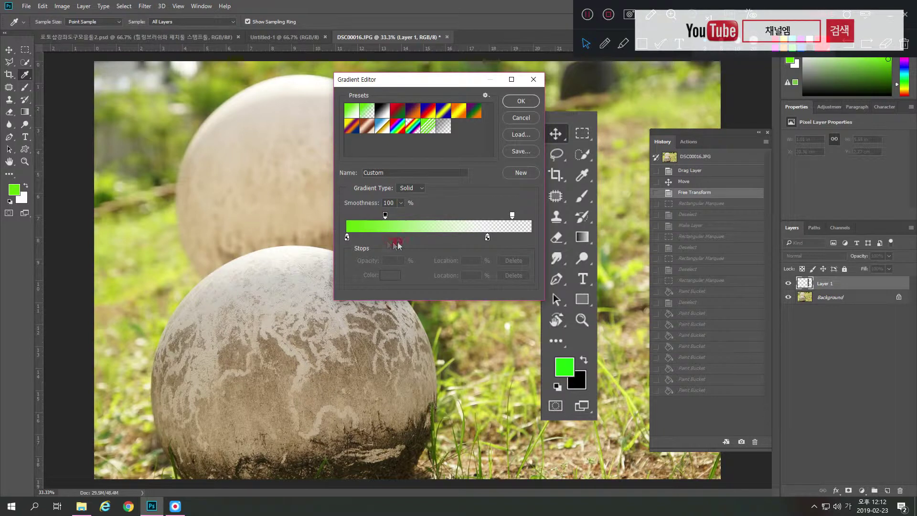
left_click(346, 237)
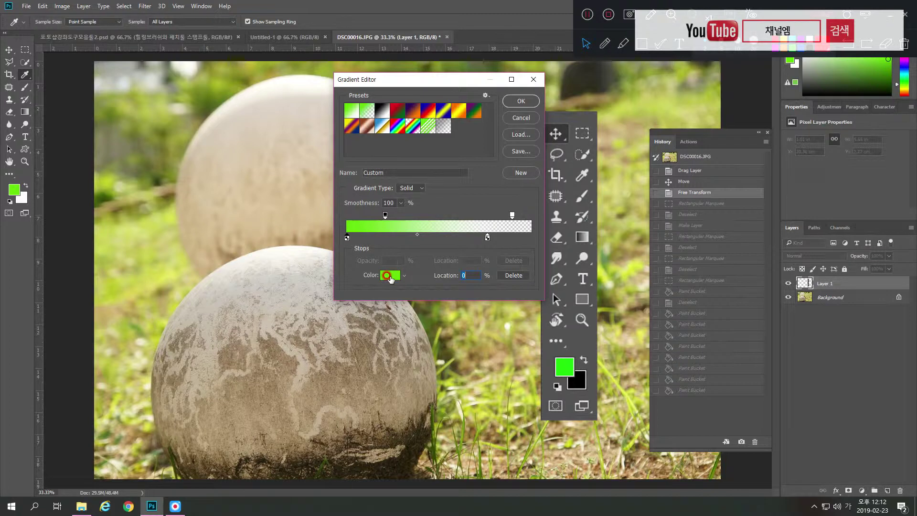
left_click(488, 238)
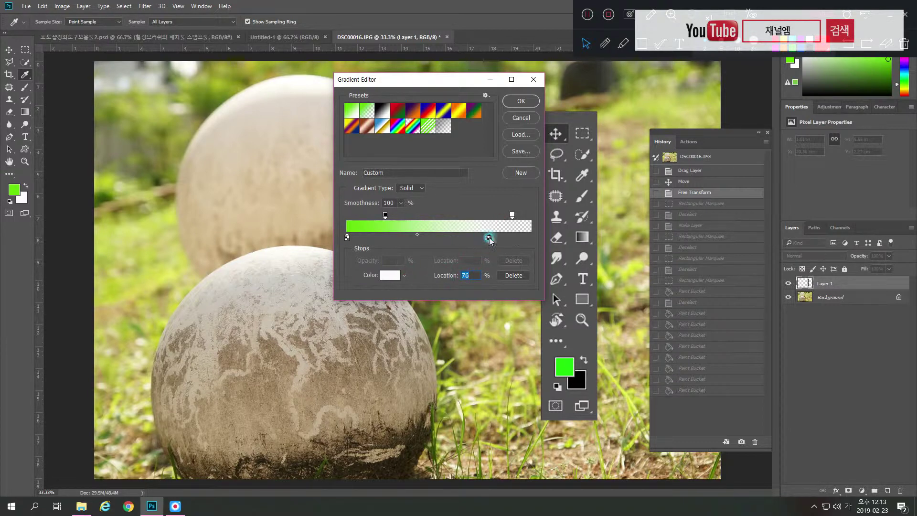
left_click_drag(488, 238, 495, 238)
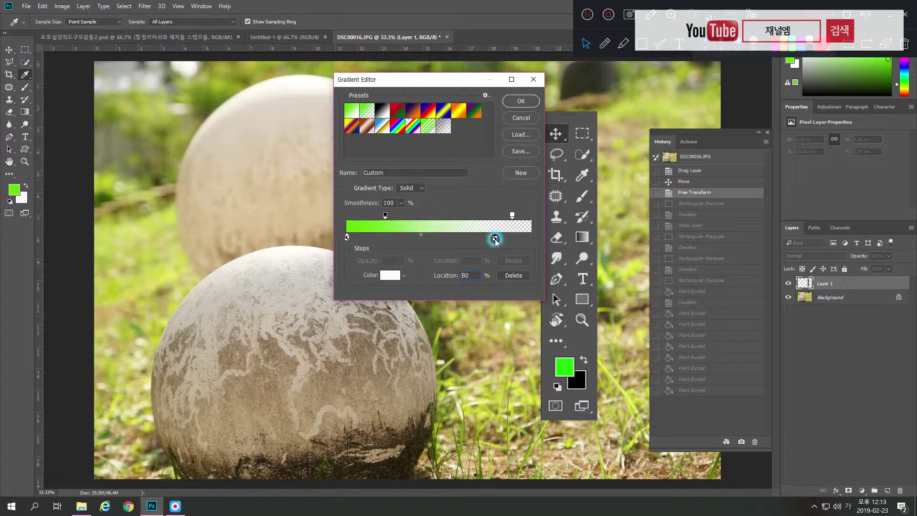
Adjust the far-right and 21% opacity stops' values and confirm the gradient.
left_click(511, 216)
left_click(511, 216)
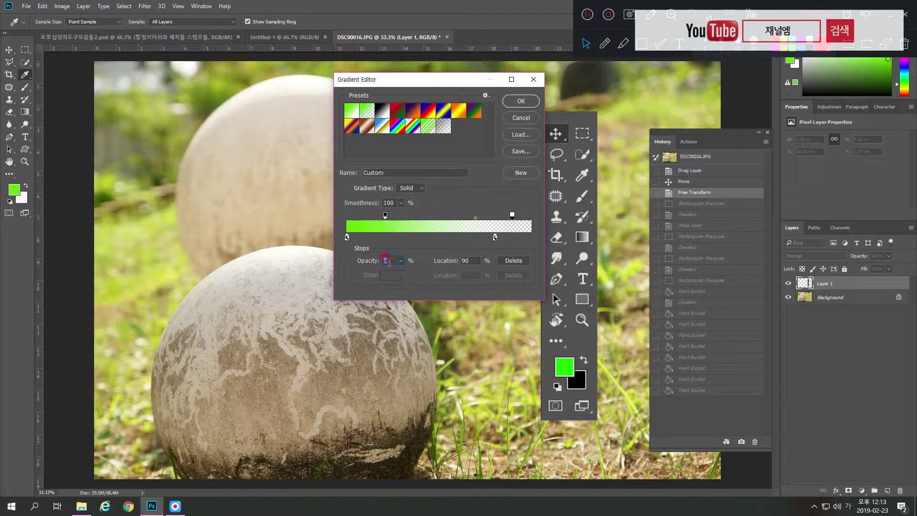
left_click(380, 261)
left_click(381, 261)
left_click(385, 215)
left_click(384, 261)
left_click(522, 101)
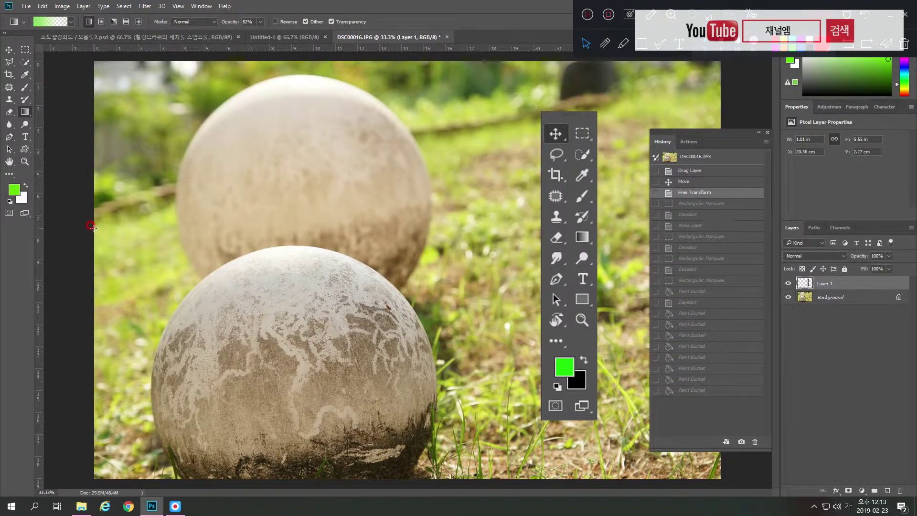
Draw a trial horizontal gradient and move an opacity stop to 71%.
left_click_drag(91, 226, 411, 224)
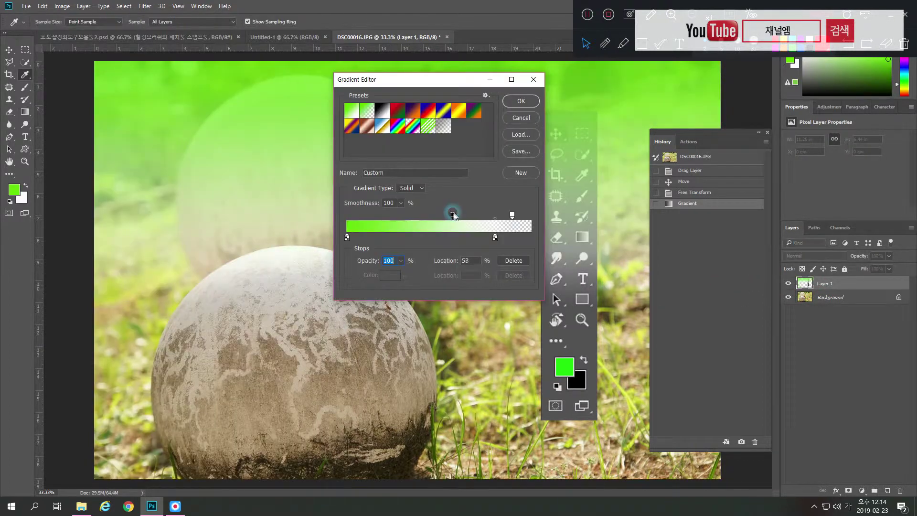
left_click_drag(449, 213, 478, 214)
left_click(521, 101)
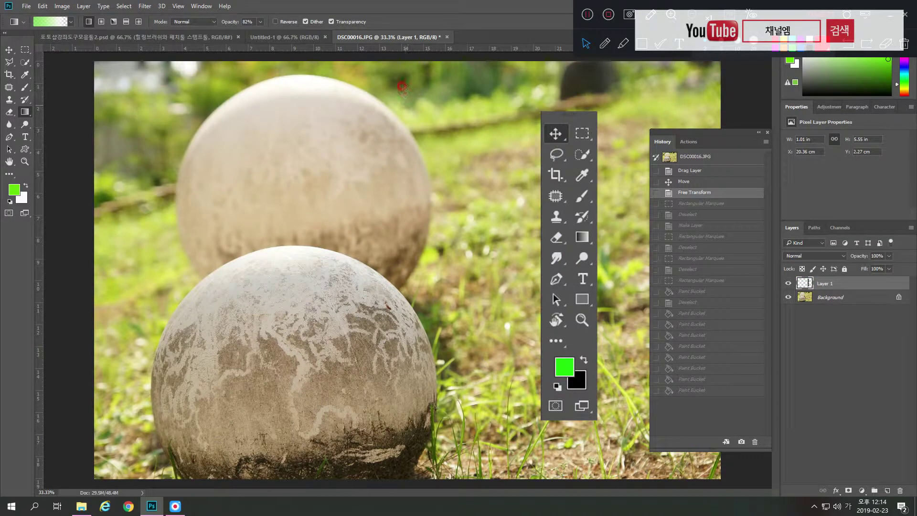
left_click(51, 22)
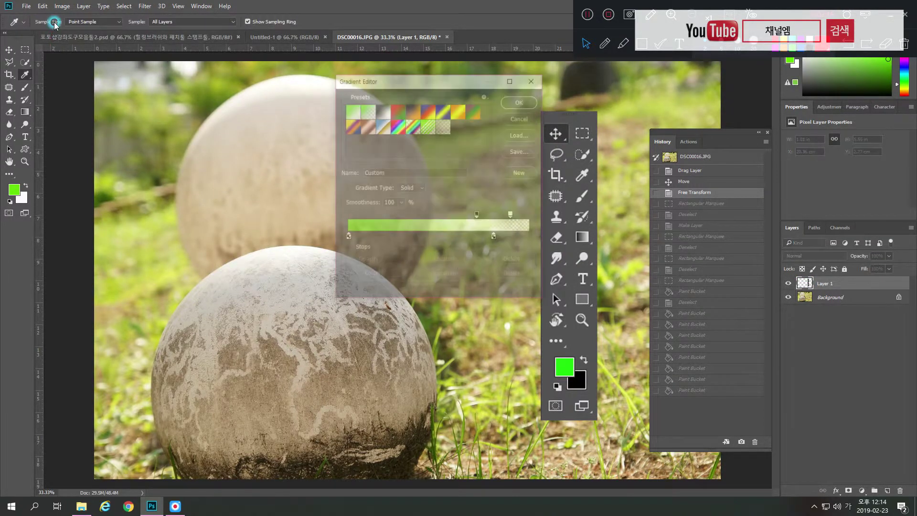
left_click(521, 101)
Draw a trial vertical green gradient from the photo's top to bottom.
left_click_drag(393, 59, 394, 470)
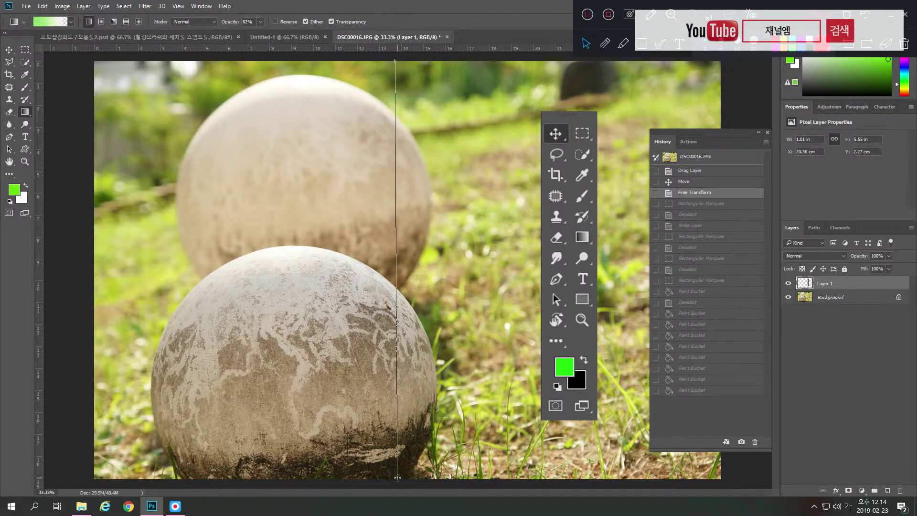
left_click_drag(394, 470, 398, 474)
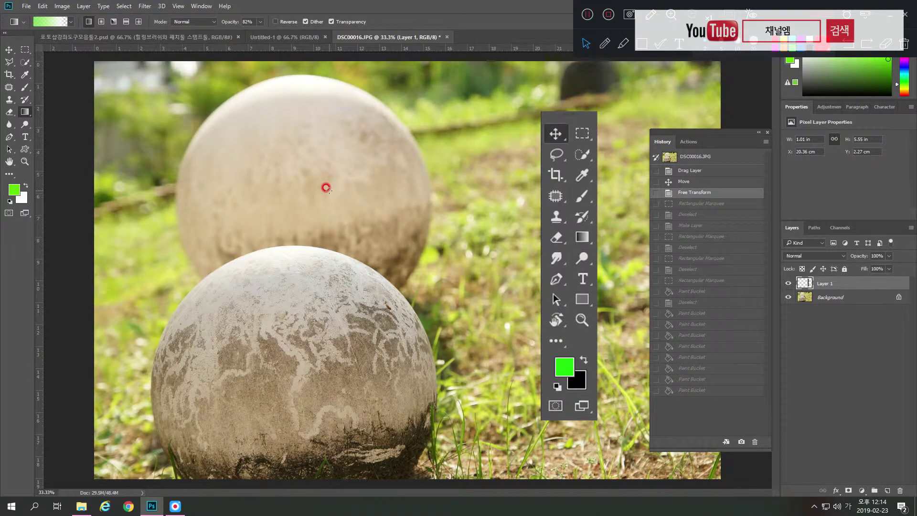
left_click(58, 22)
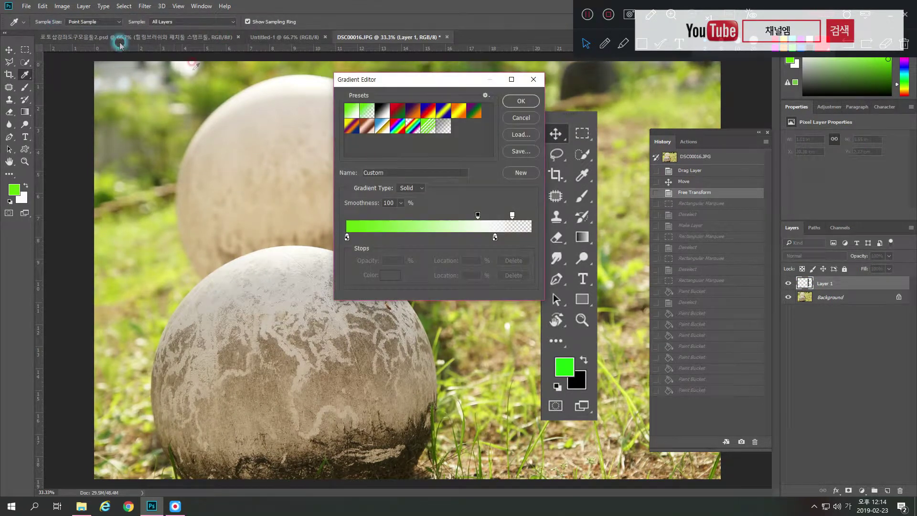
Change the gradient's left colour stop from green to crimson and confirm.
left_click(347, 238)
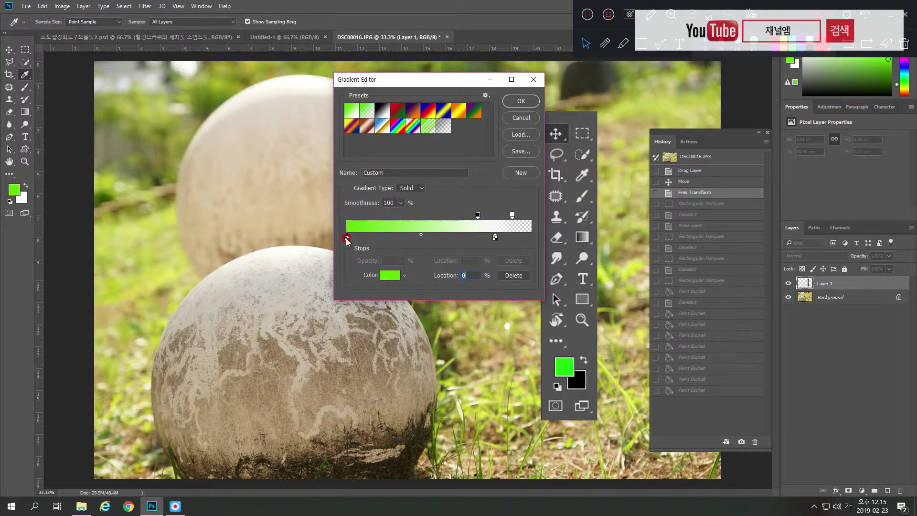
left_click(390, 276)
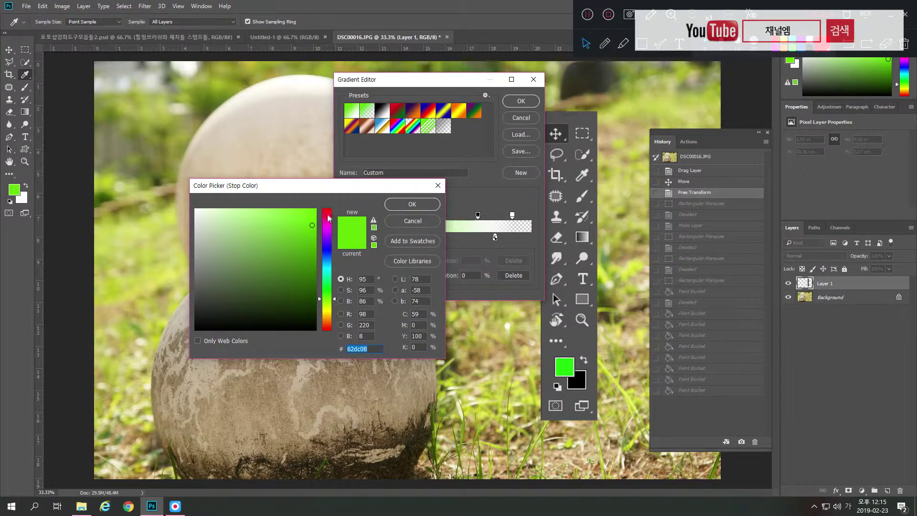
left_click(327, 219)
left_click(412, 204)
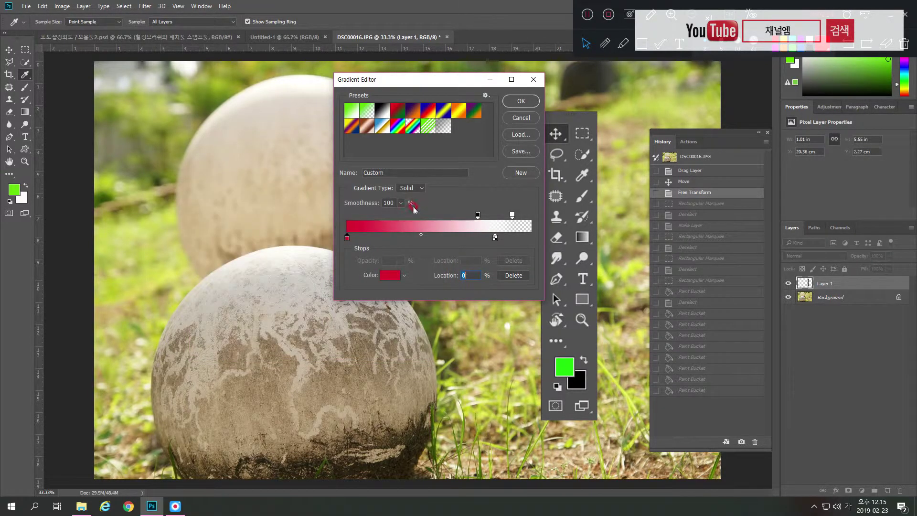
left_click(522, 107)
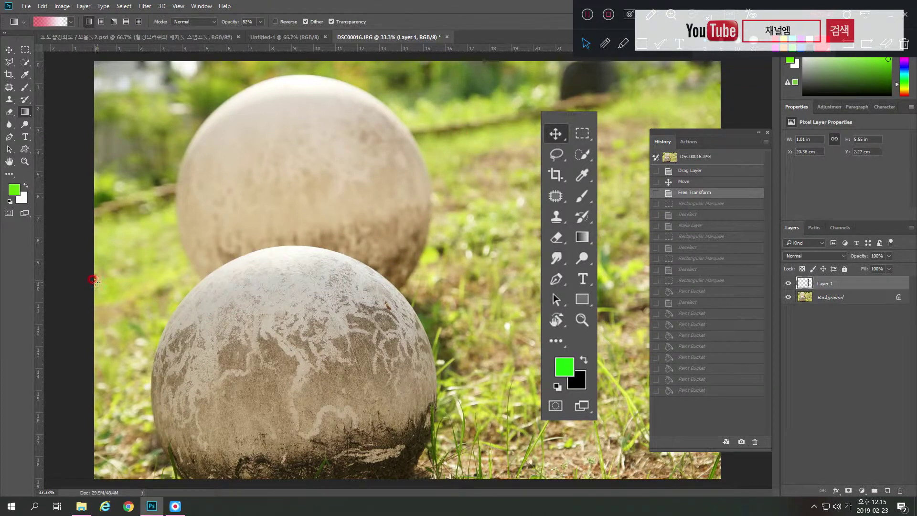
Drag a crimson-to-transparent gradient from the photo's left edge rightward past the lower sphere.
left_click_drag(94, 282, 130, 281)
mouse_move(253, 282)
left_mouse_down()
mouse_move(362, 275)
mouse_move(196, 276)
left_mouse_up()
left_click_drag(188, 276, 444, 282)
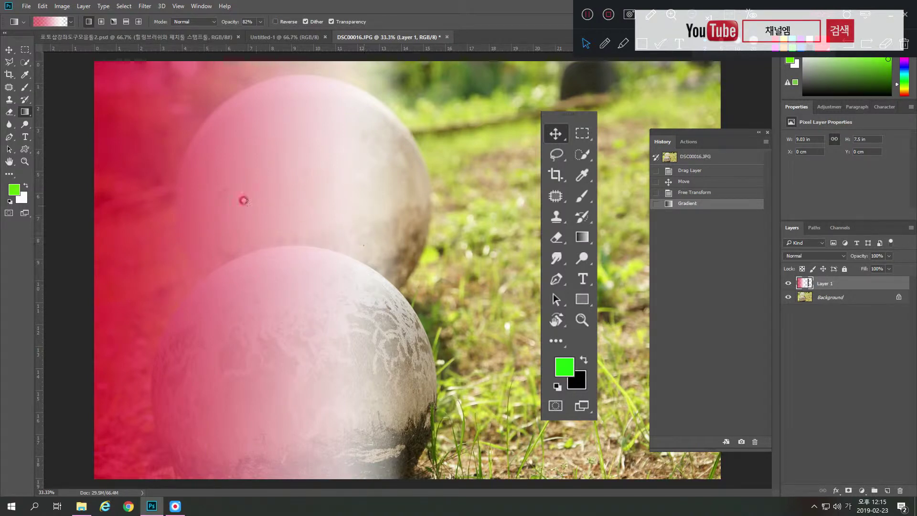
left_click(640, 45)
mouse_move(2, 39)
left_mouse_down()
mouse_move(33, 94)
mouse_move(34, 120)
left_mouse_up()
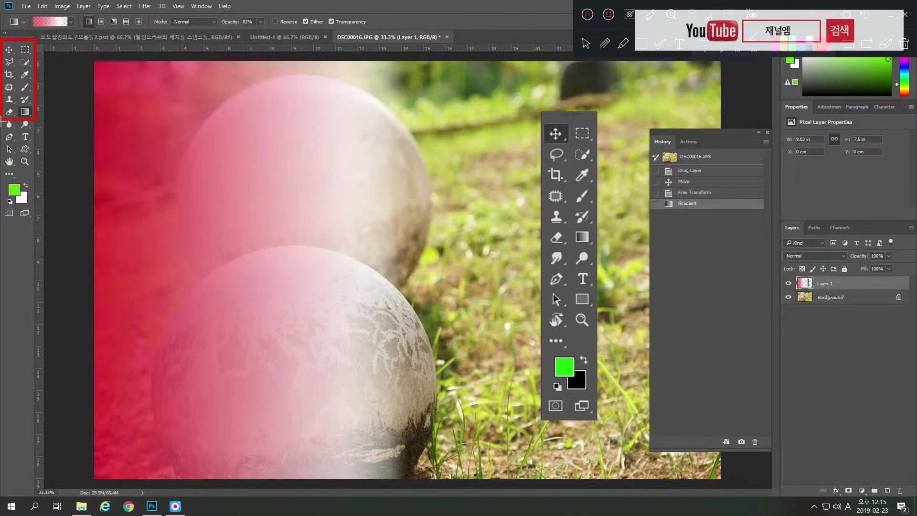
left_click_drag(2, 121, 33, 170)
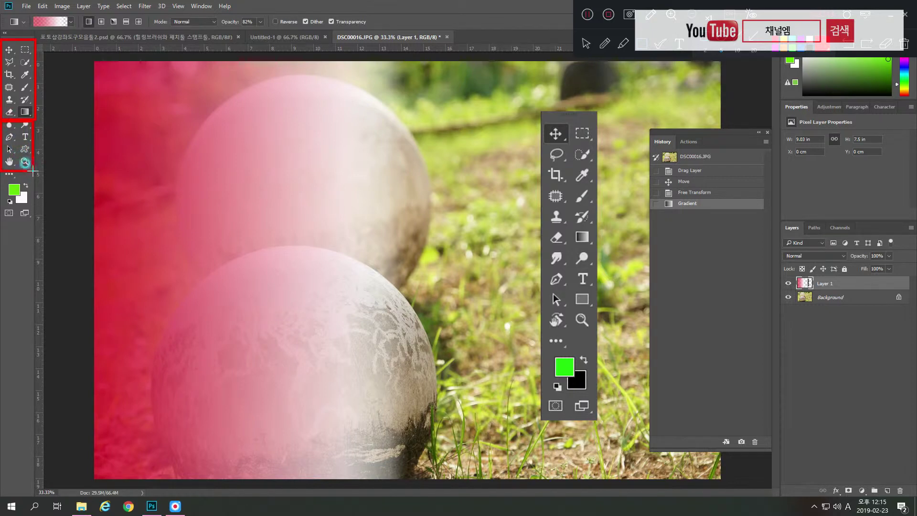
left_click_drag(33, 171, 34, 210)
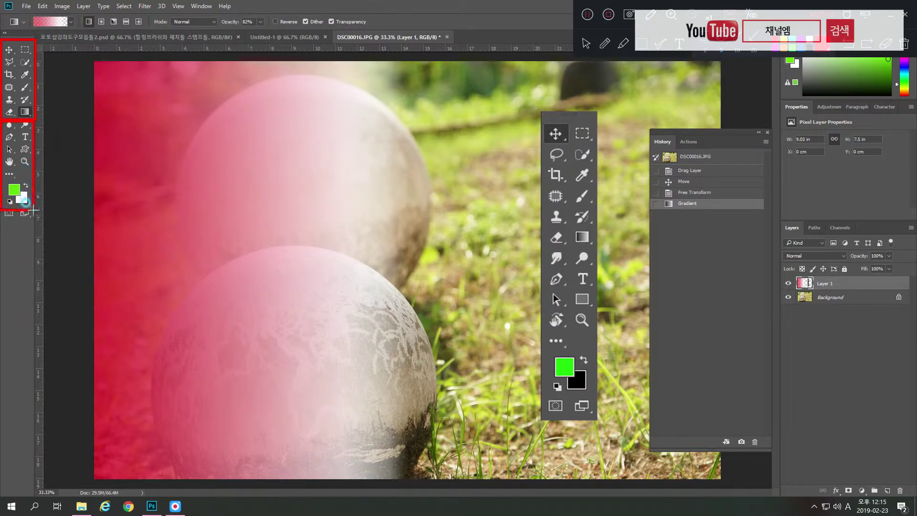
left_click_drag(34, 210, 35, 218)
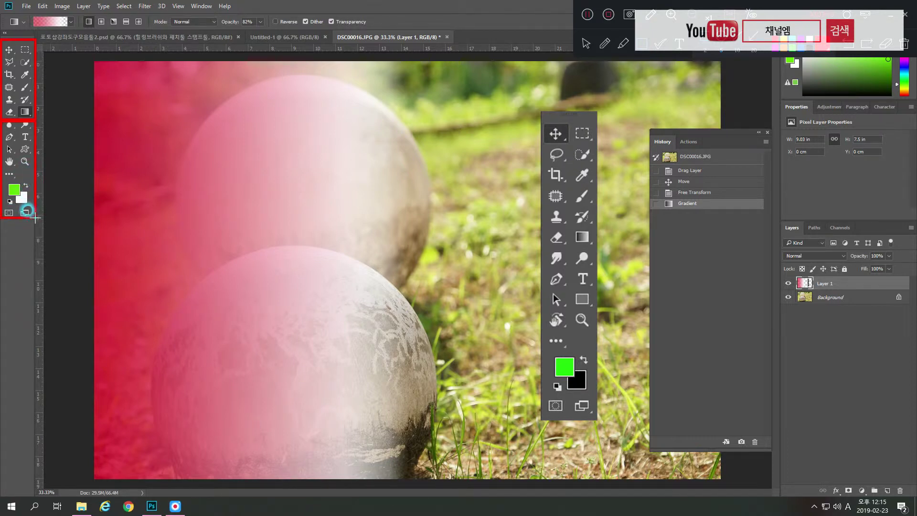